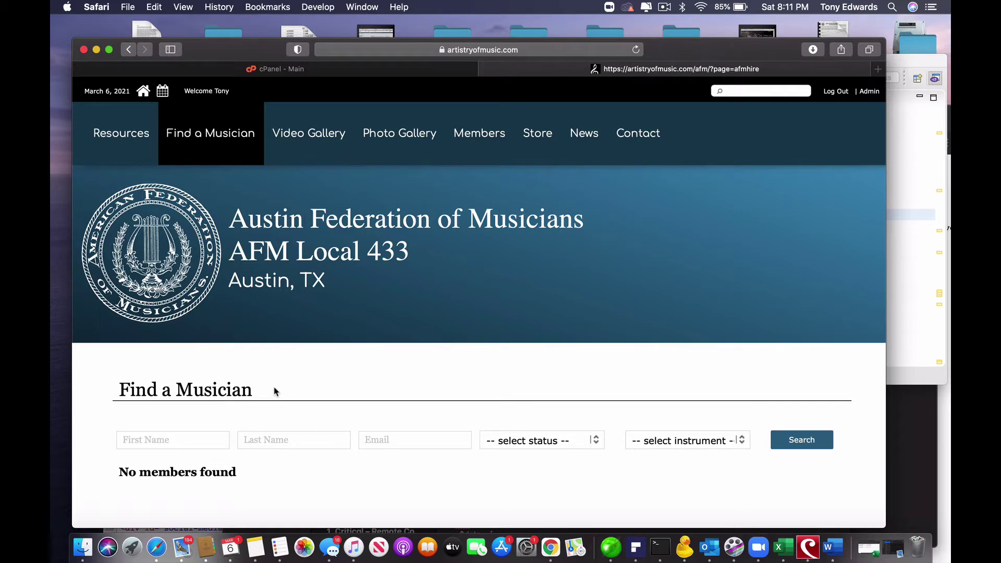
# Set the Find a Musician search filters to status Teacher and instrument Percussion.
pyautogui.click(542, 439)
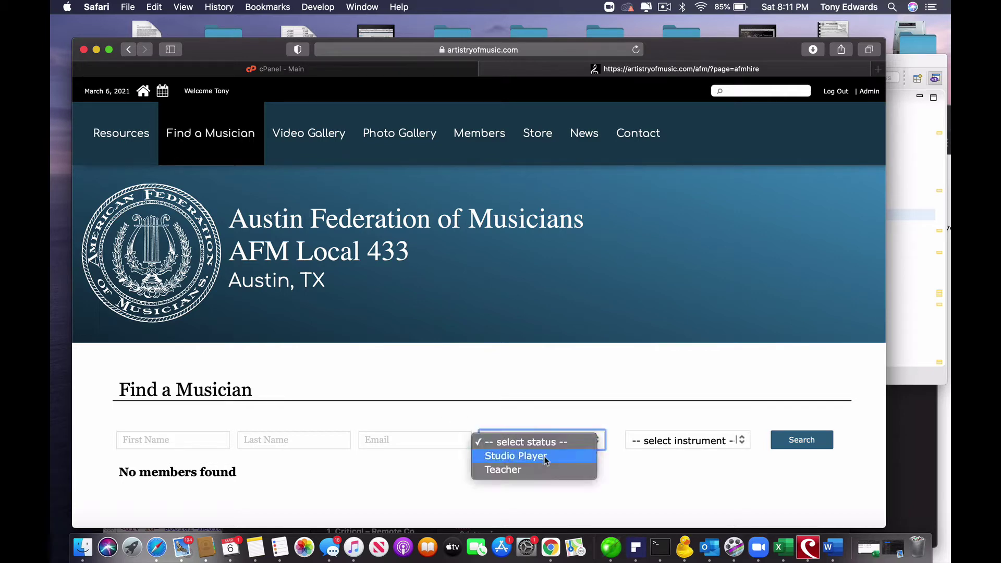
pyautogui.click(534, 471)
pyautogui.click(678, 439)
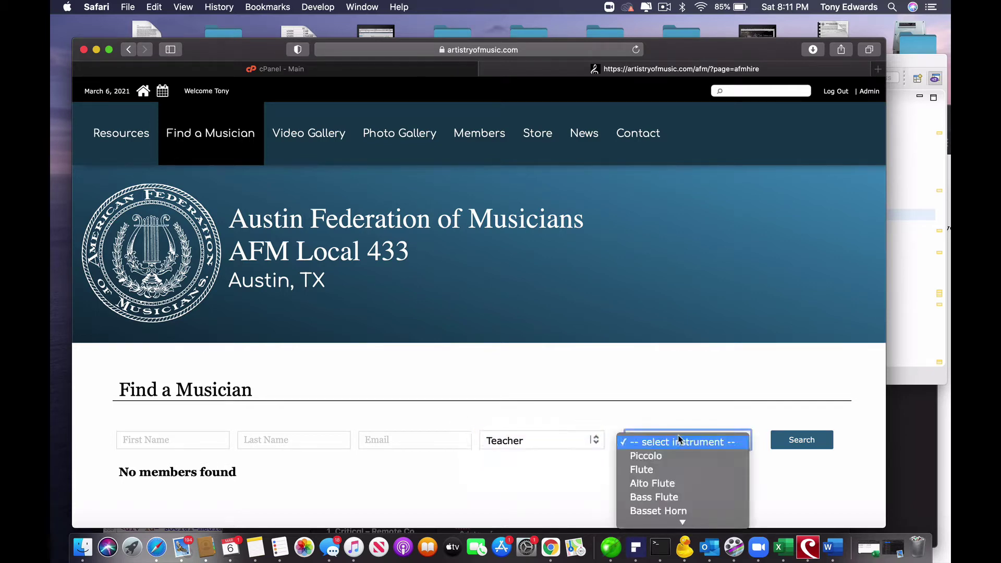
pyautogui.write('pe')
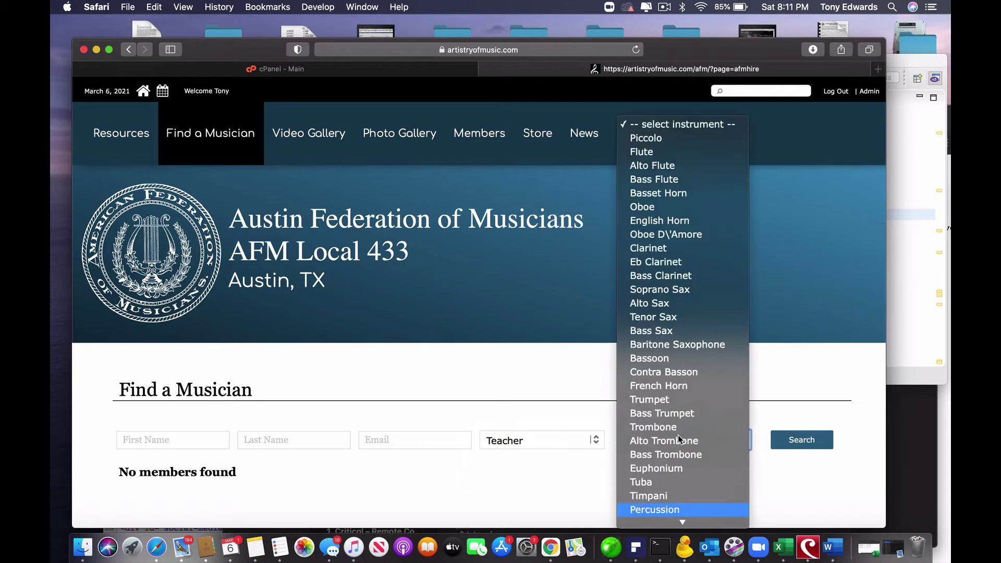
pyautogui.press('Return')
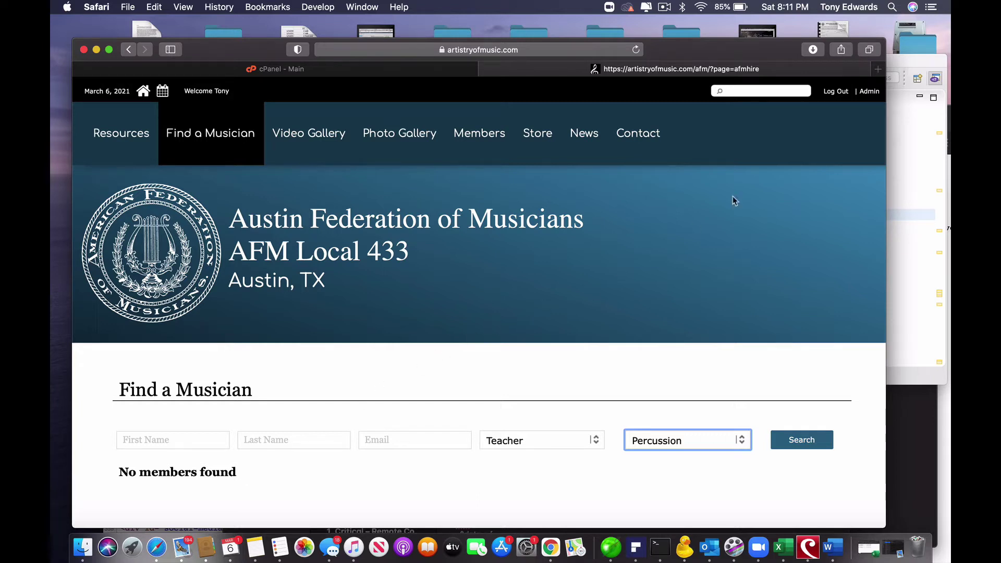
# Enable the Find a Musician feature in the site administration's Add Ons.
pyautogui.click(869, 93)
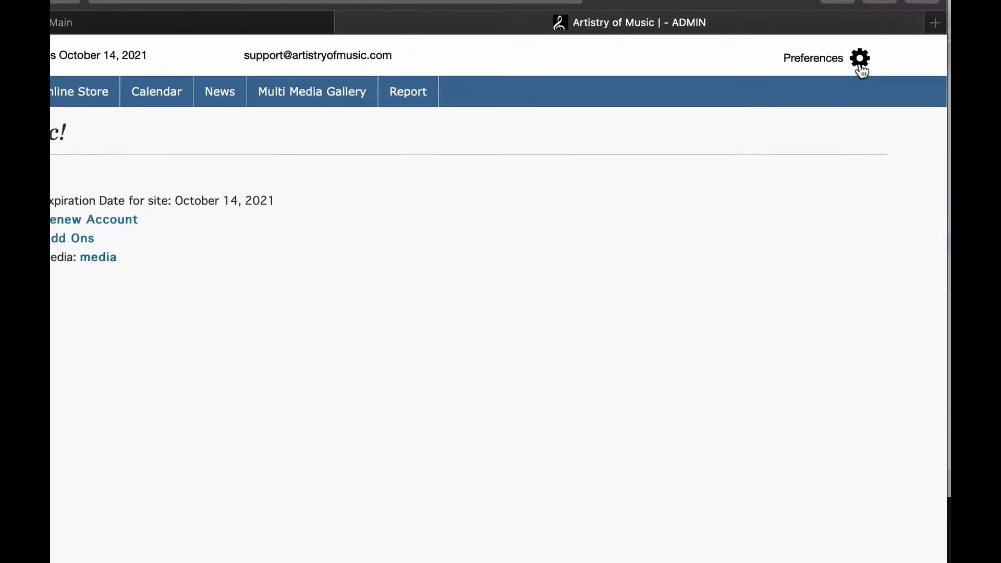
pyautogui.click(860, 64)
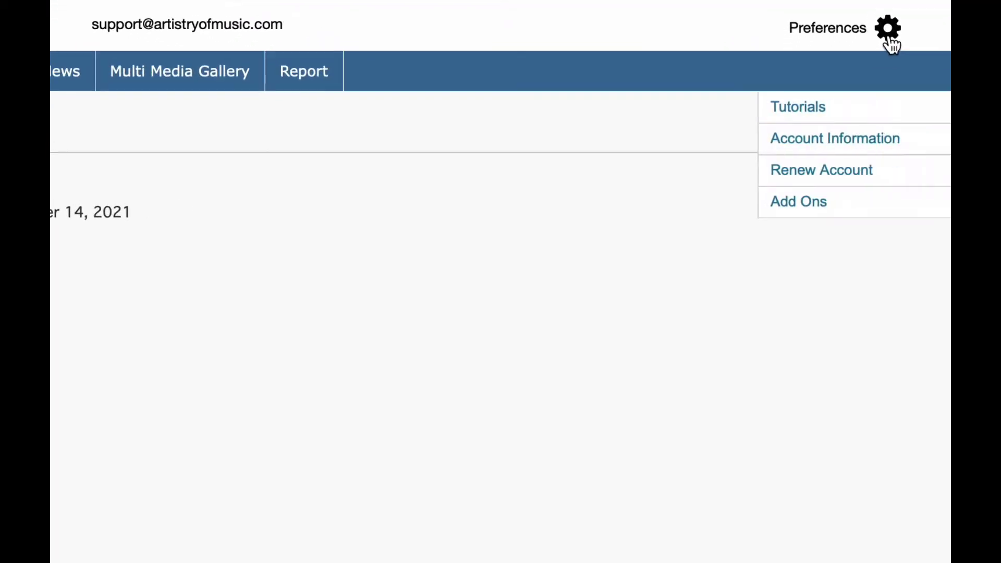
pyautogui.click(797, 206)
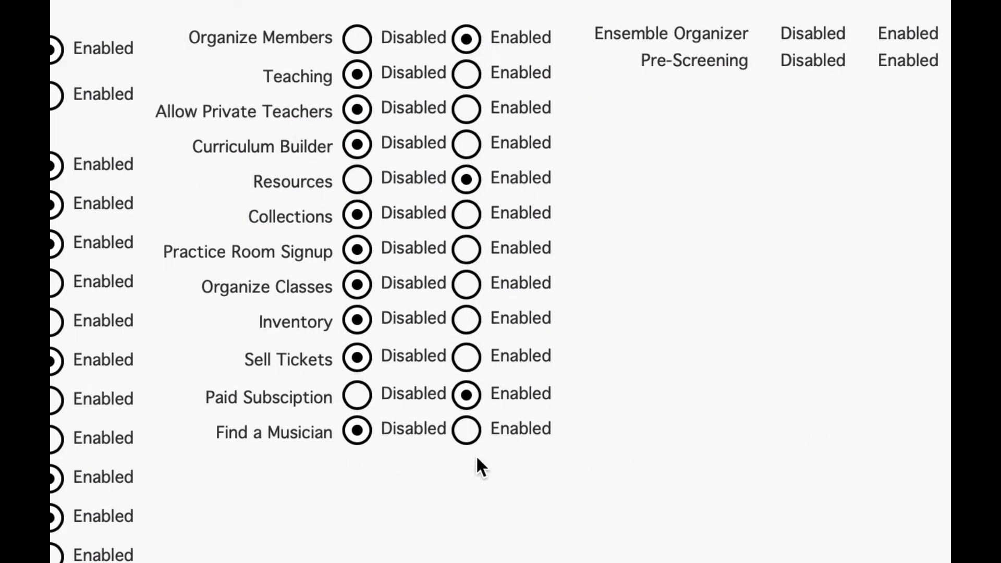
pyautogui.click(467, 431)
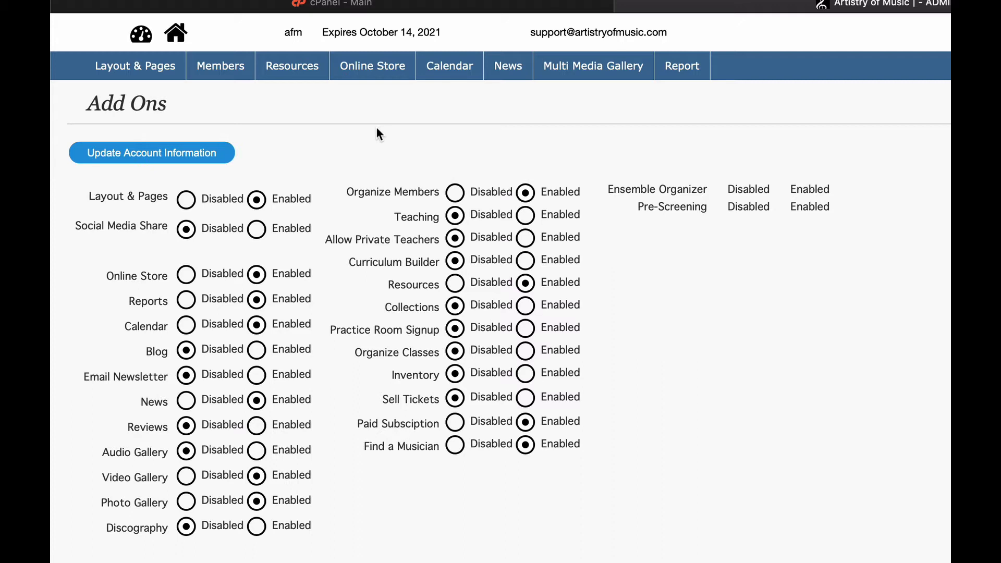
# Create a member type named Teacher, designate it as a Status type and save it.
pyautogui.click(230, 74)
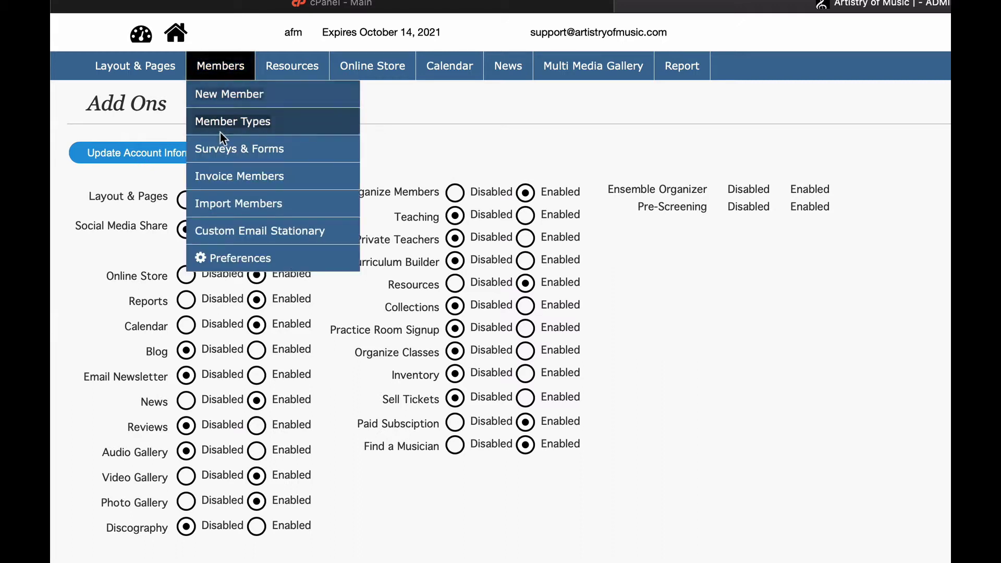
pyautogui.click(212, 121)
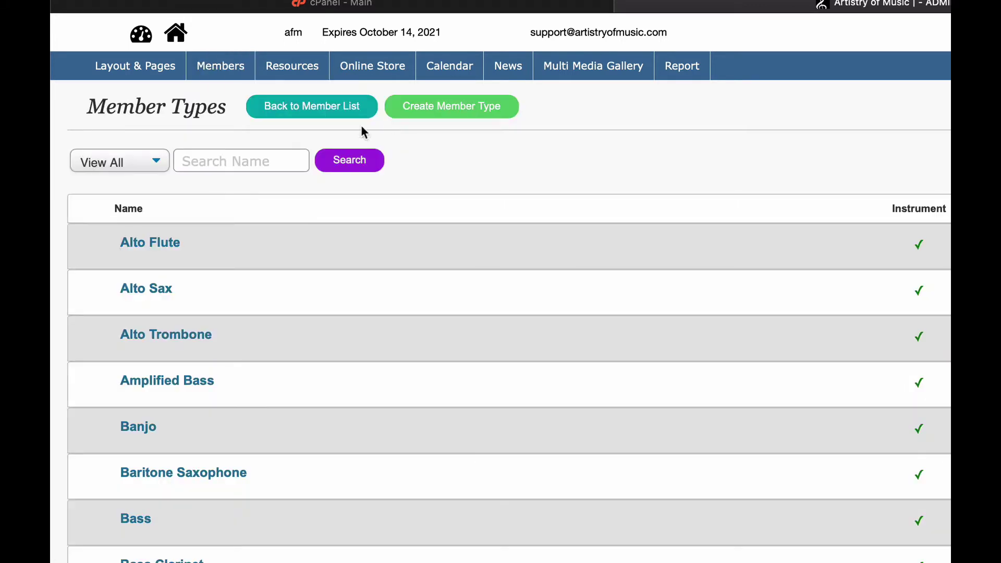
pyautogui.click(443, 119)
pyautogui.click(268, 152)
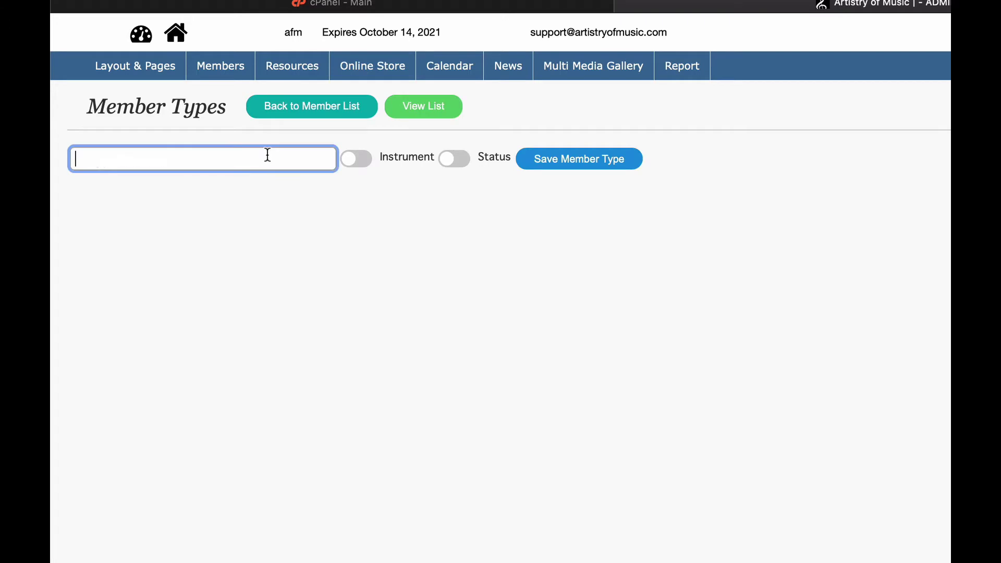
pyautogui.write('Teacher')
pyautogui.click(460, 164)
pyautogui.click(563, 166)
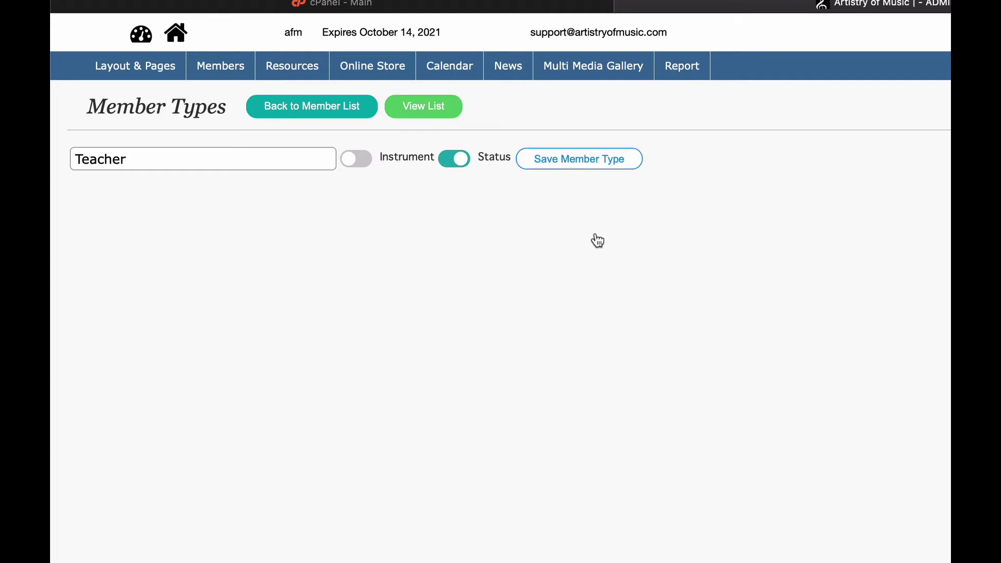
# Create and save a Status member type named Studio musician, and filter the member types list to Status.
pyautogui.click(469, 115)
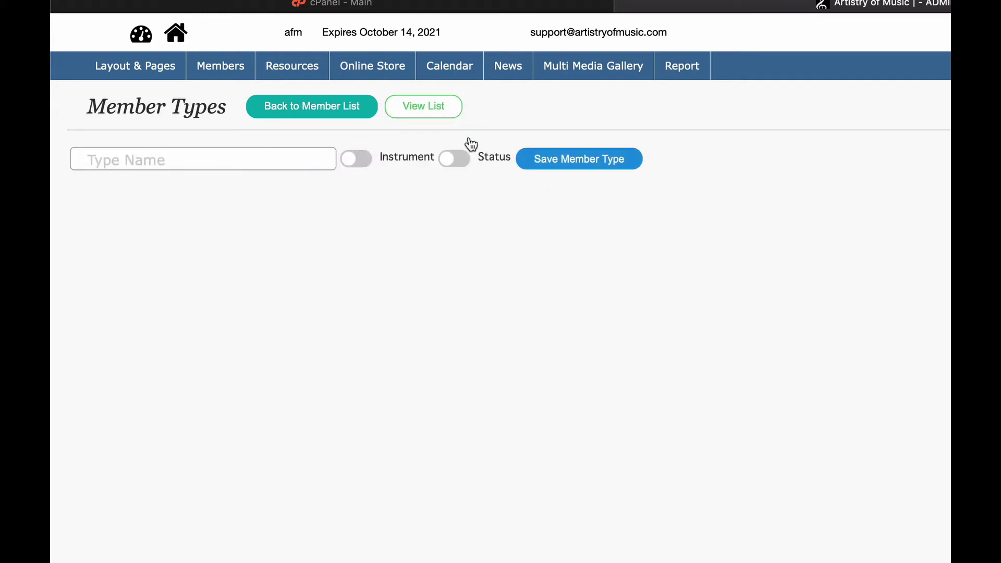
pyautogui.click(267, 156)
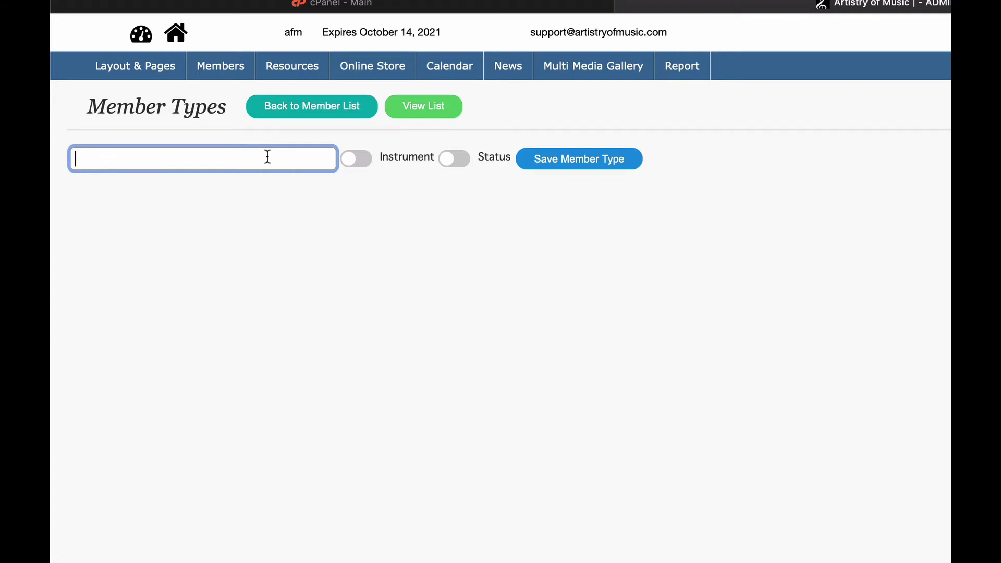
pyautogui.write('Studio musician')
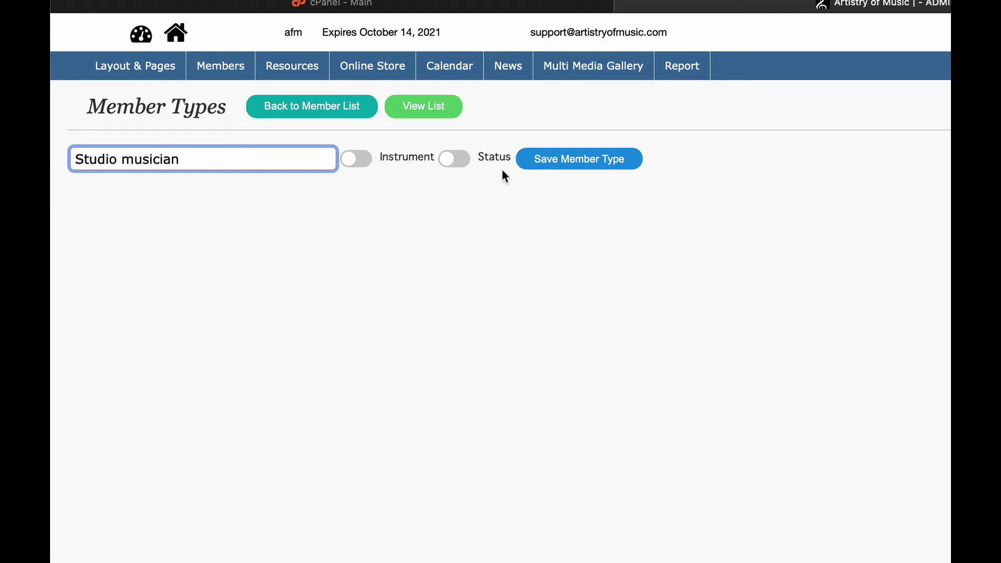
pyautogui.click(453, 159)
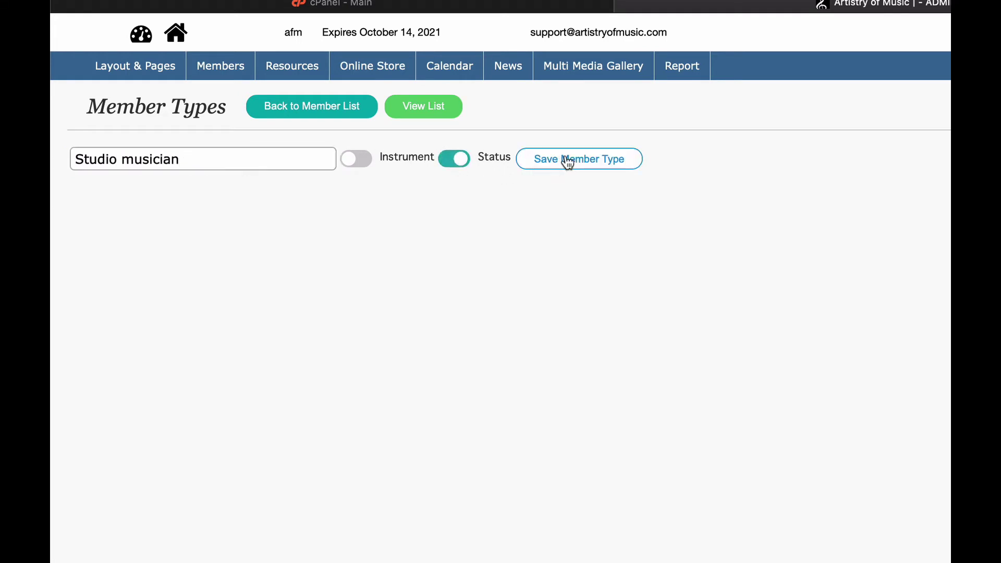
pyautogui.click(577, 164)
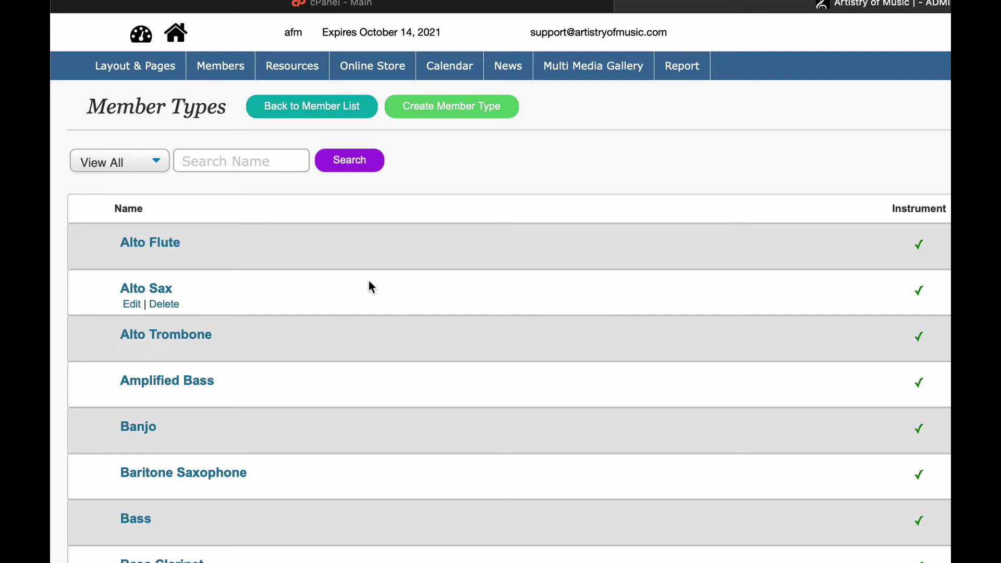
pyautogui.click(148, 164)
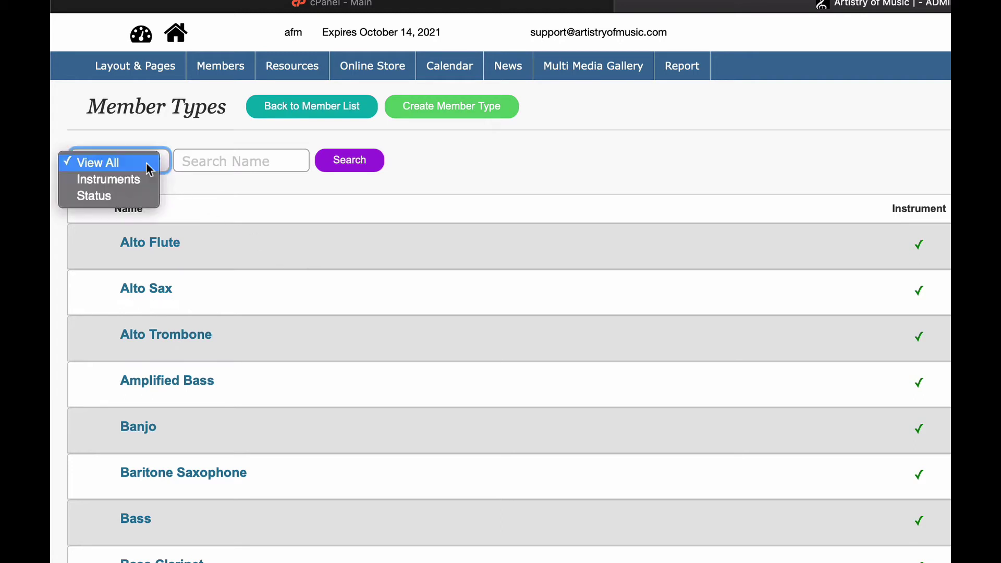
pyautogui.click(118, 193)
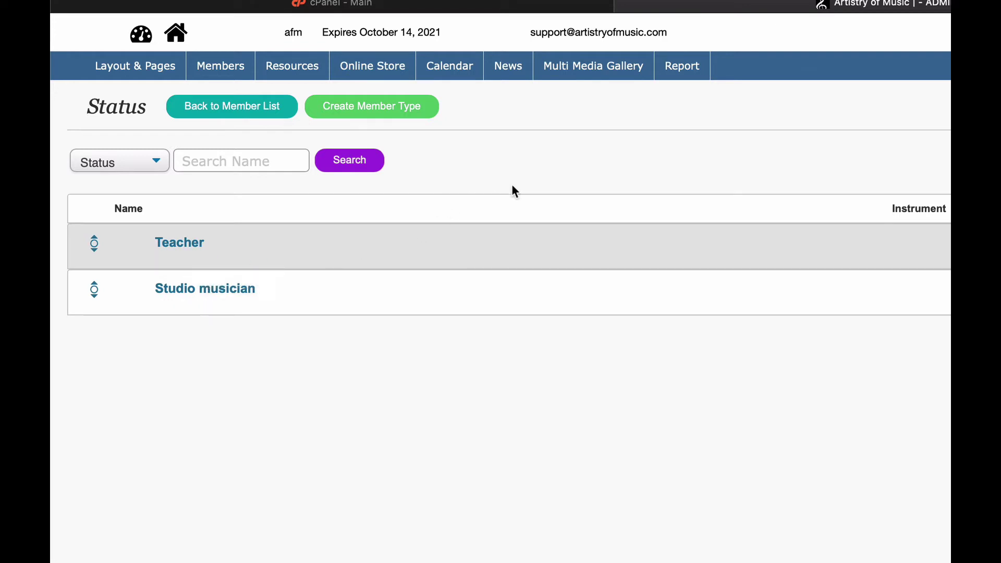
# Open the listed member's account, assign the Teacher status with Find Musician enabled, and save the account.
pyautogui.click(230, 69)
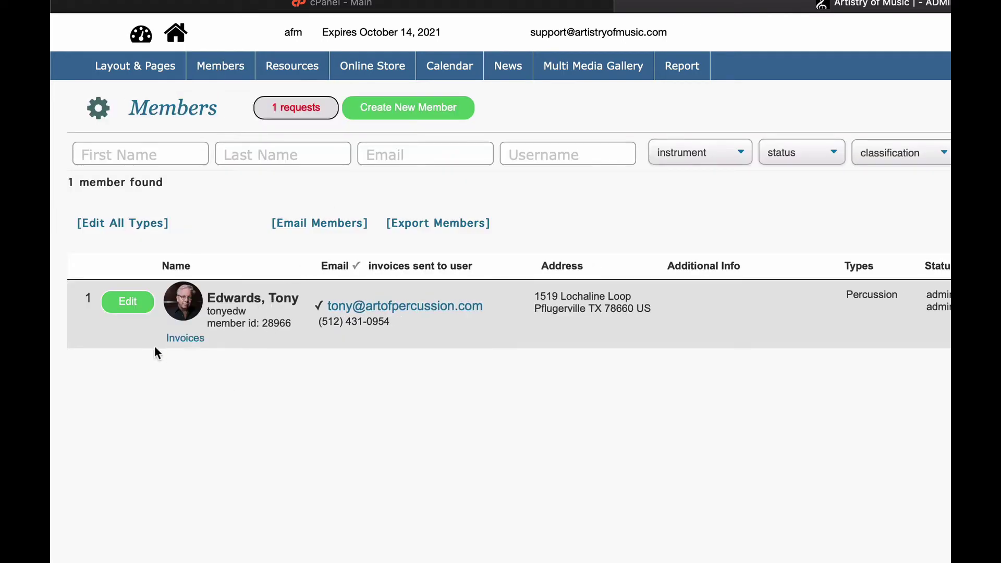
pyautogui.click(128, 302)
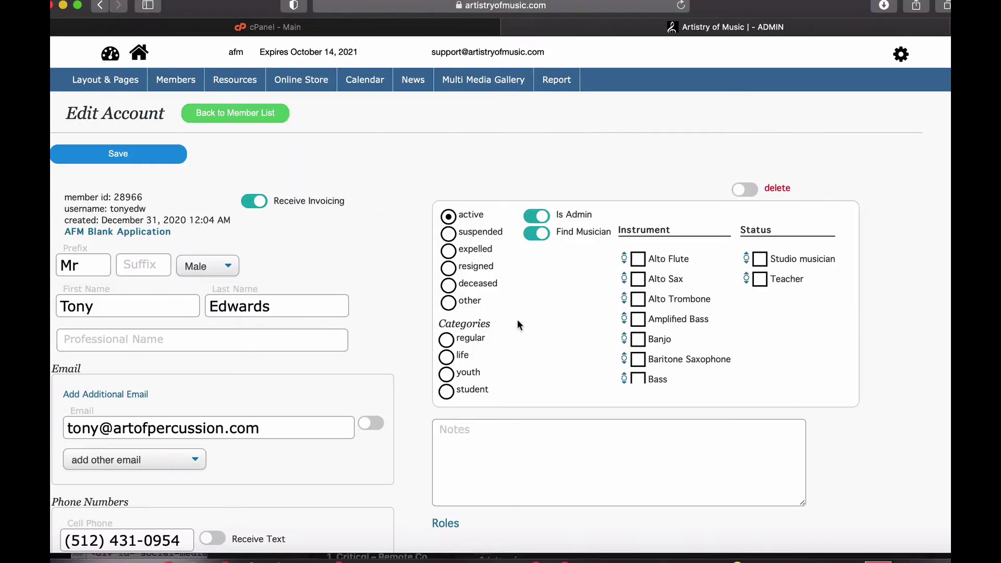
pyautogui.scroll(-12, 671, 315)
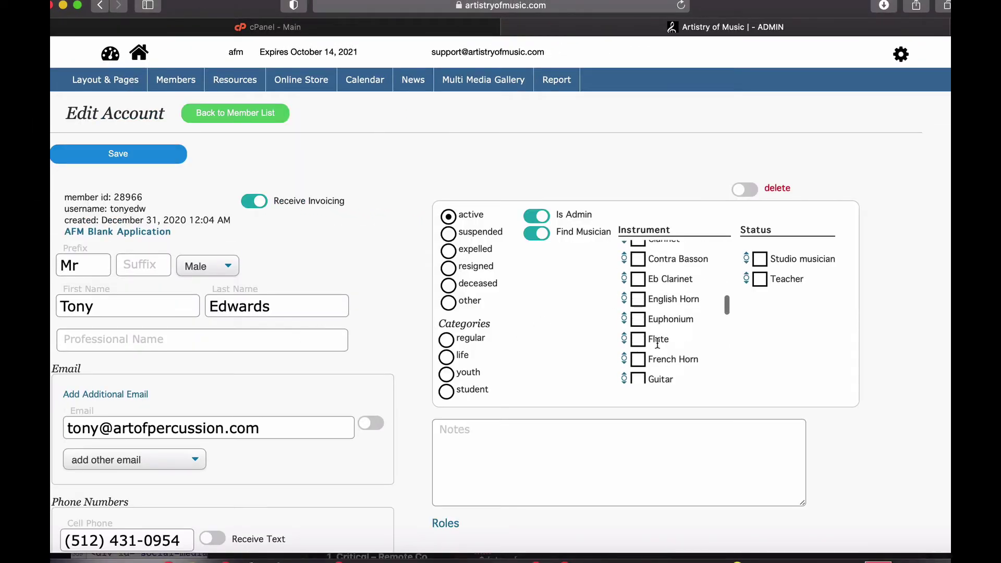
pyautogui.click(760, 279)
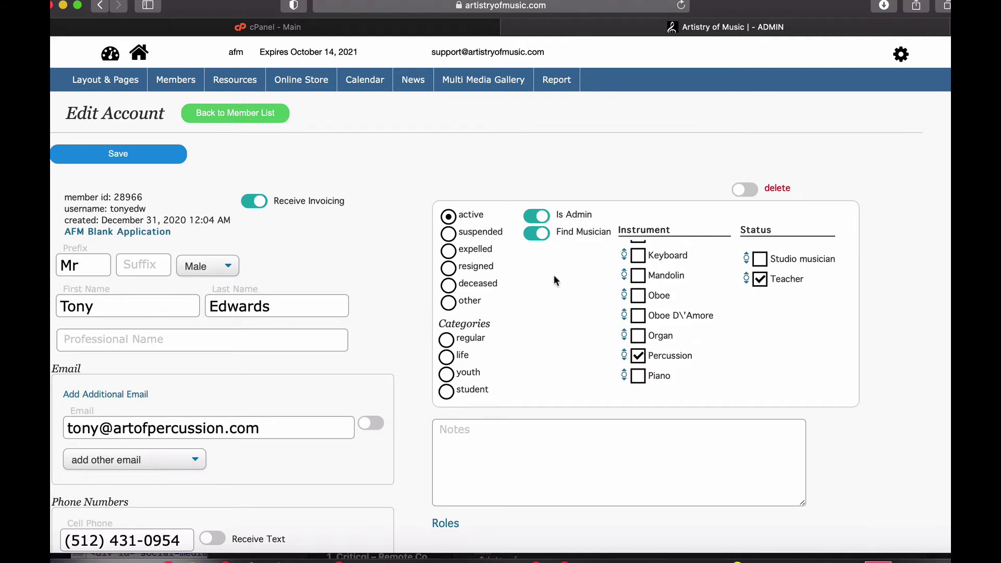
pyautogui.click(532, 240)
pyautogui.click(534, 236)
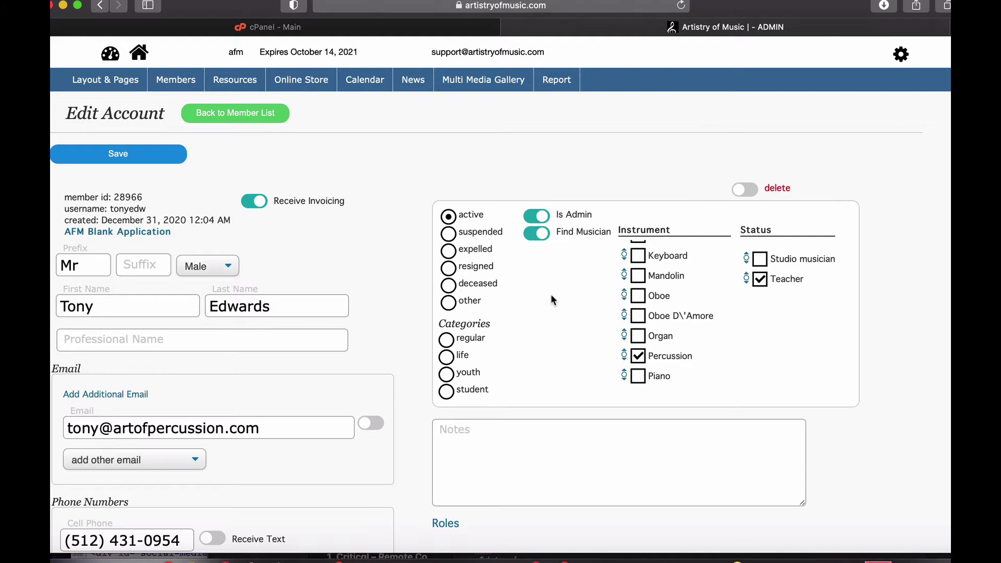
pyautogui.click(121, 155)
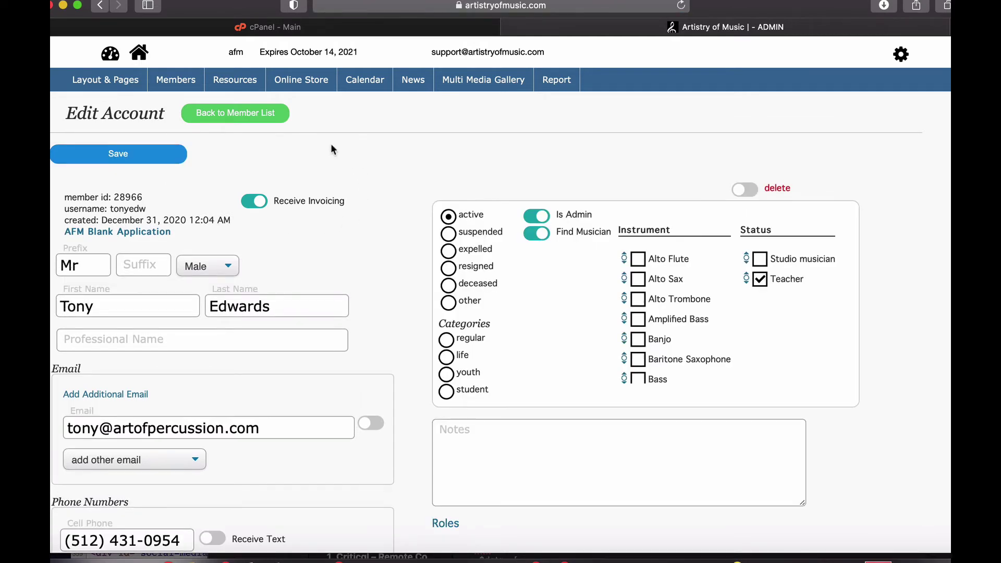
# Open the site's layout content editor and show the list of published and unpublished pages.
pyautogui.moveTo(121, 85)
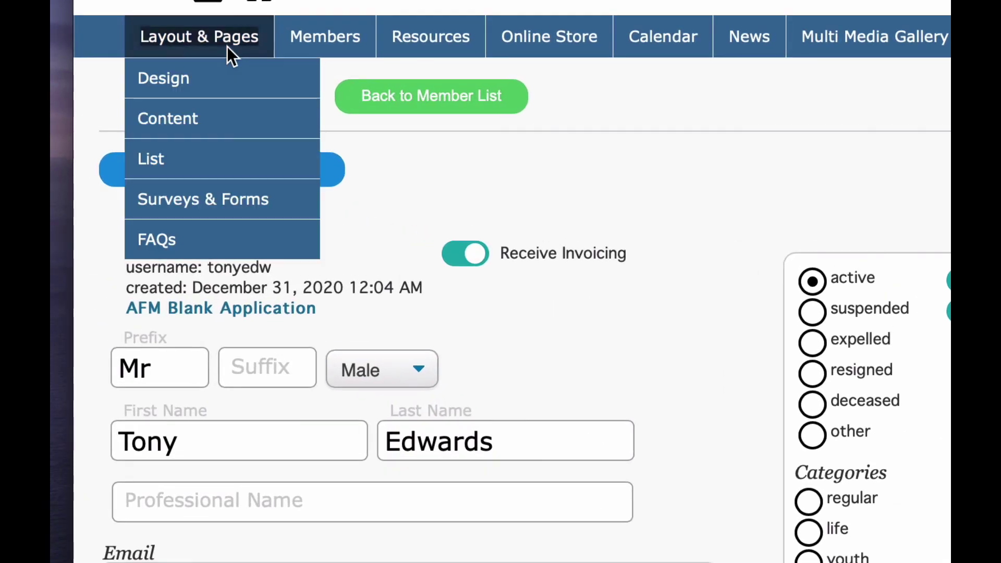
pyautogui.click(172, 119)
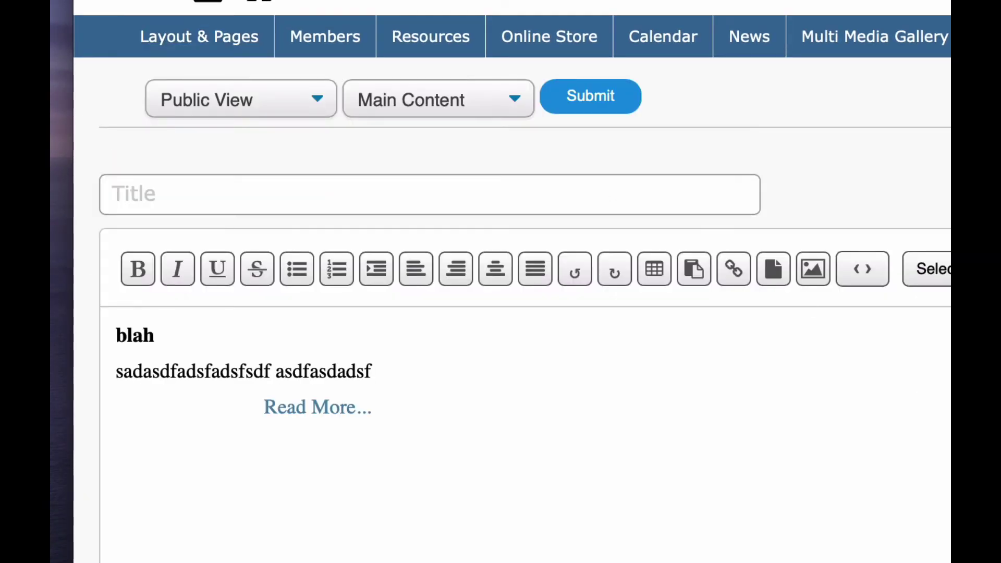
pyautogui.moveTo(223, 46)
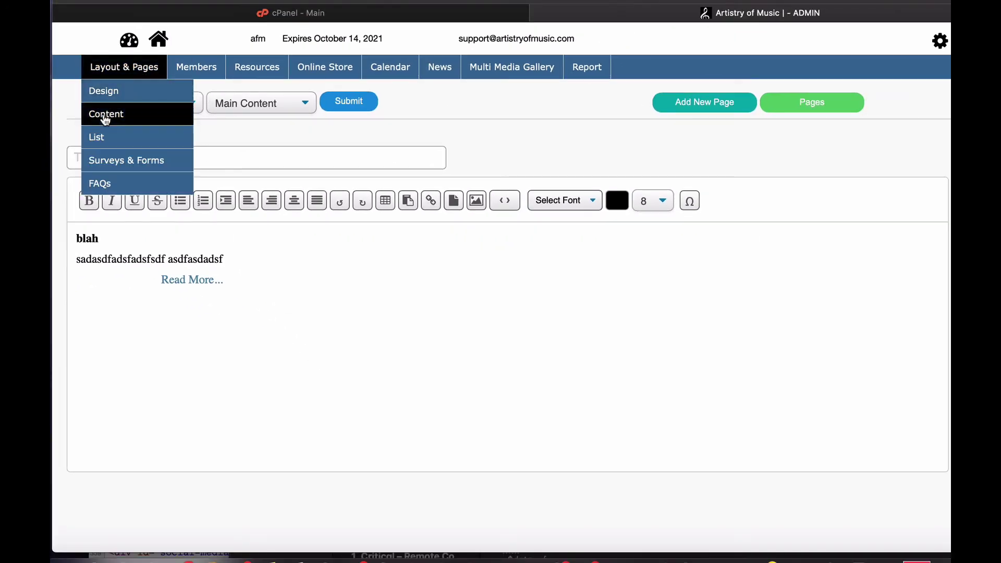
pyautogui.click(818, 104)
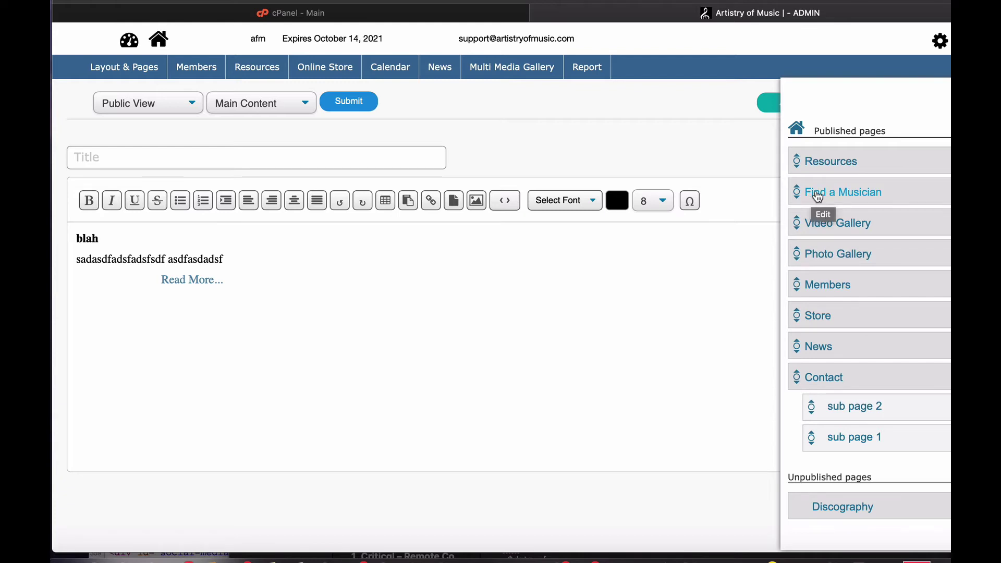
# Nest the Find a Musician page under Video Gallery, and return it to the main level below Resources.
pyautogui.moveTo(796, 193); pyautogui.dragTo(807, 229)
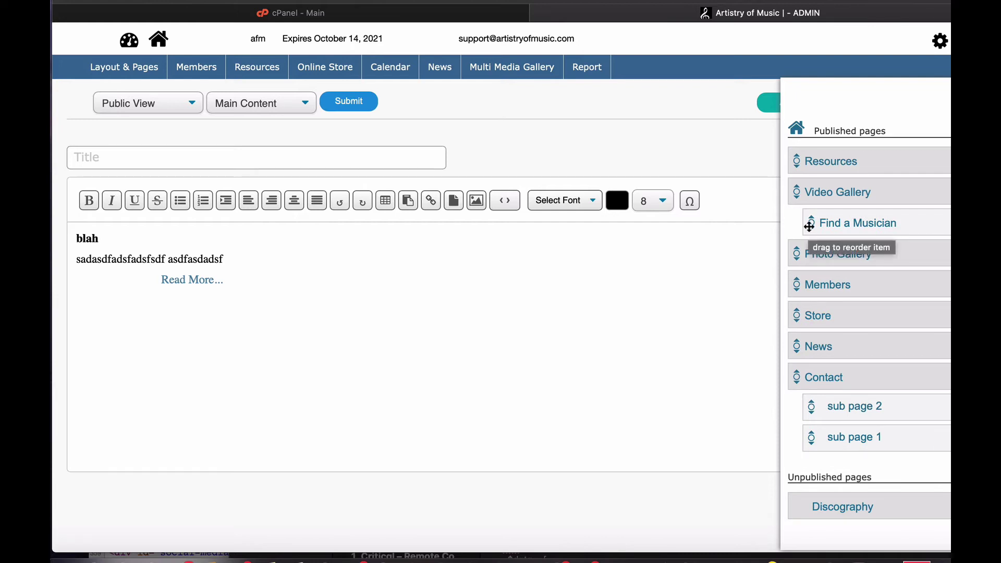
pyautogui.moveTo(809, 226); pyautogui.dragTo(810, 202)
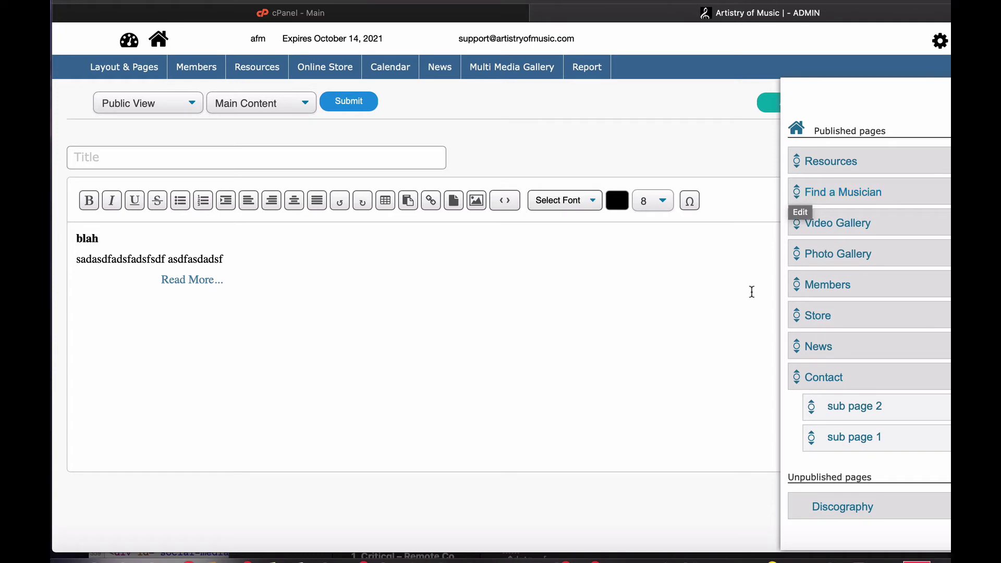
# Open the Find a Musician page for editing, change its title to Find a Player, and save the page.
pyautogui.click(841, 198)
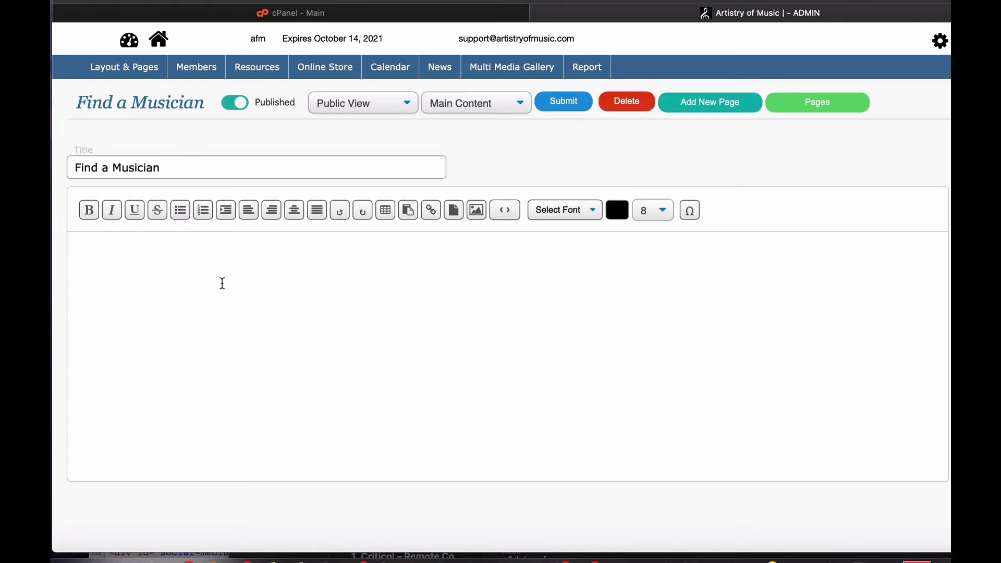
pyautogui.moveTo(167, 166); pyautogui.dragTo(114, 167)
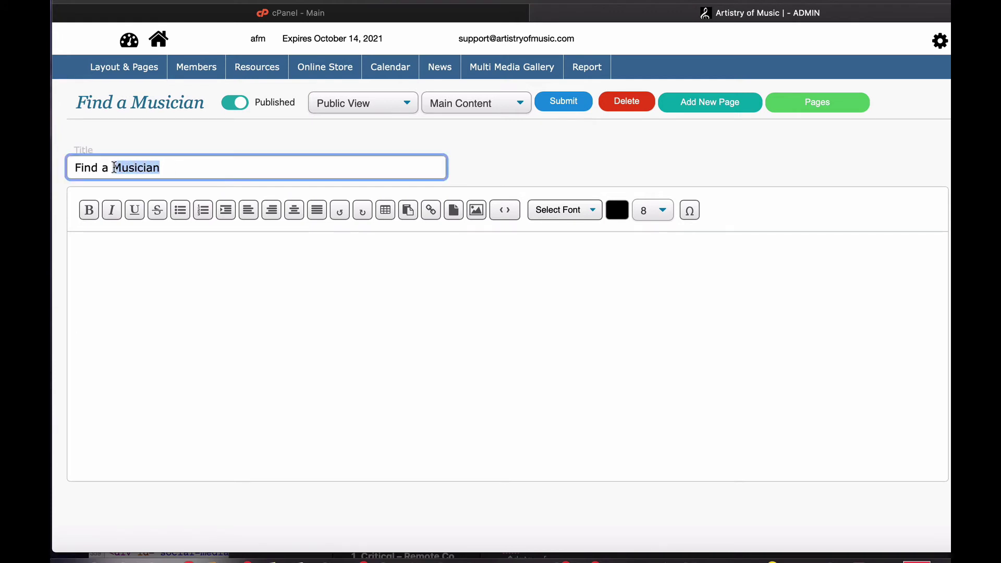
pyautogui.press('BackSpace')
pyautogui.write('Player')
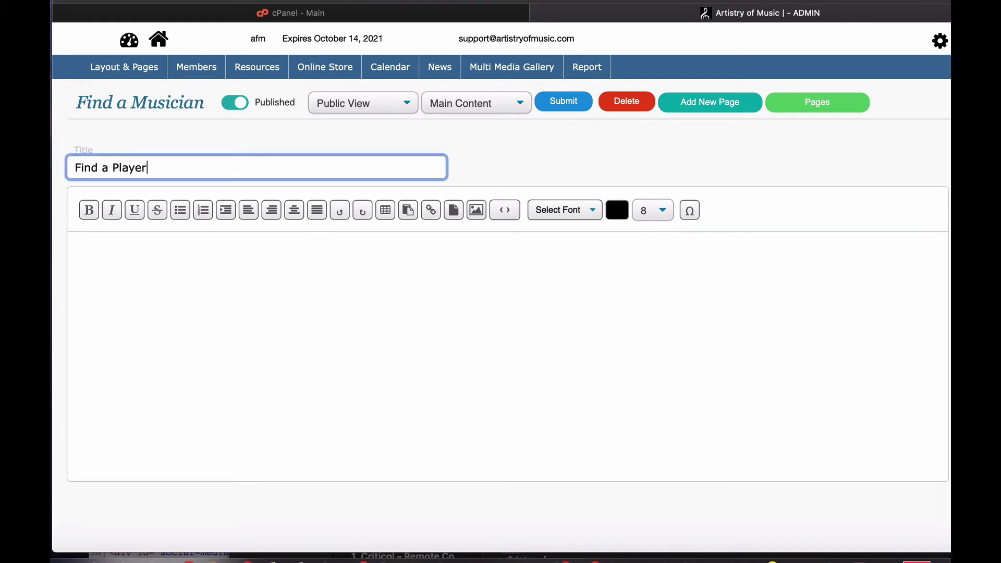
pyautogui.moveTo(153, 167); pyautogui.dragTo(60, 168)
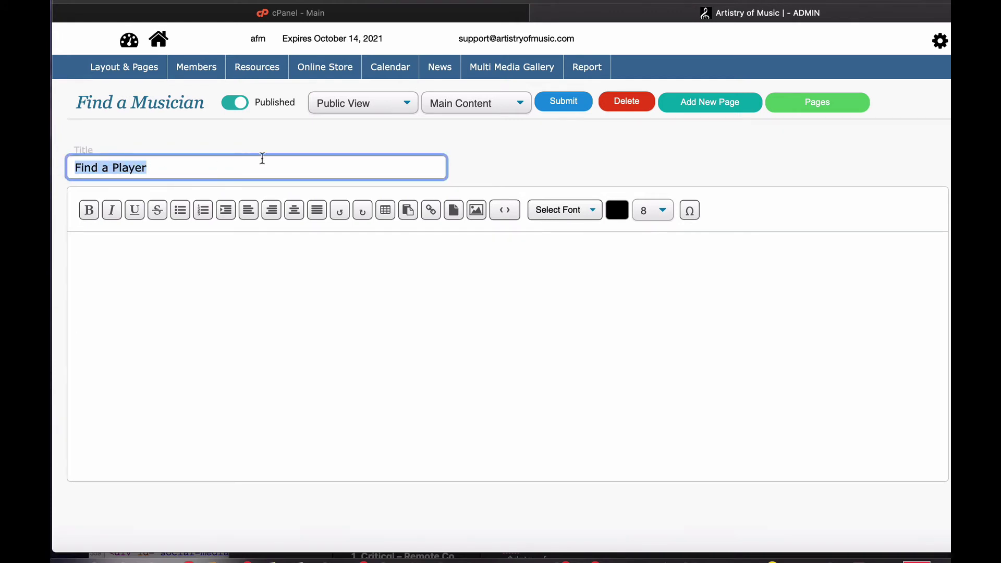
pyautogui.click(547, 104)
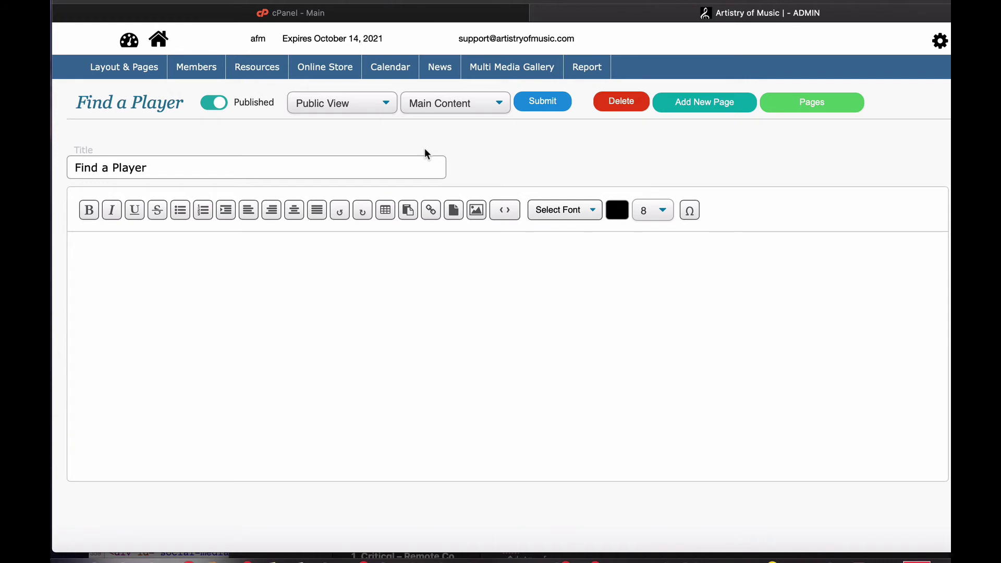
# Save the page's menu name as Find a Player, and enter "This is how to find a musician" as its main content.
pyautogui.click(466, 103)
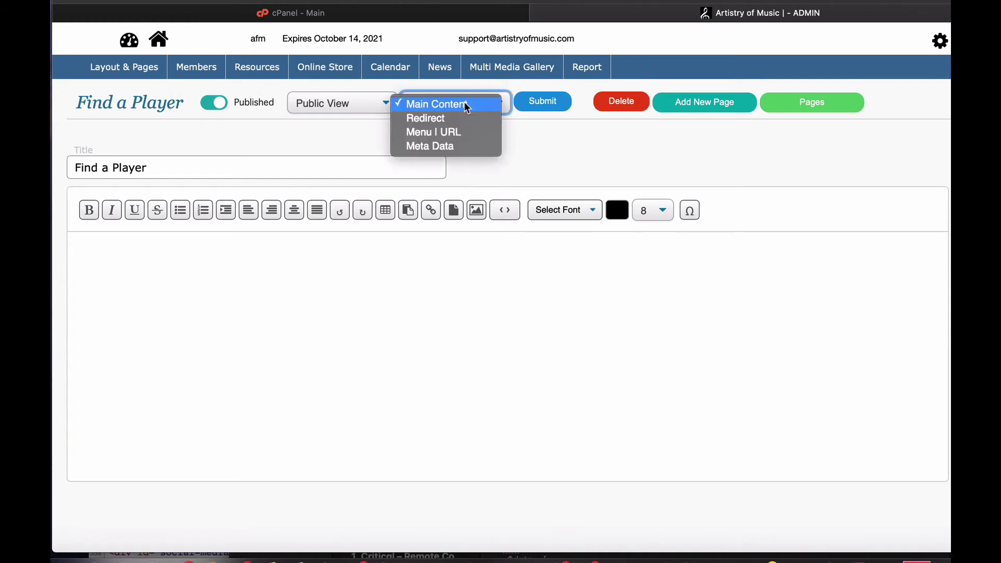
pyautogui.click(443, 132)
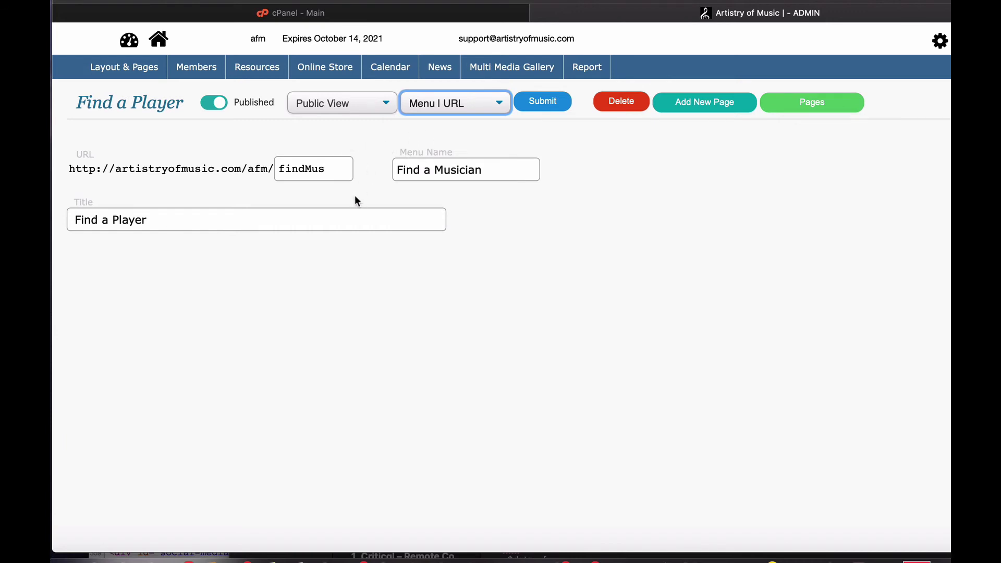
pyautogui.moveTo(496, 171); pyautogui.dragTo(364, 166)
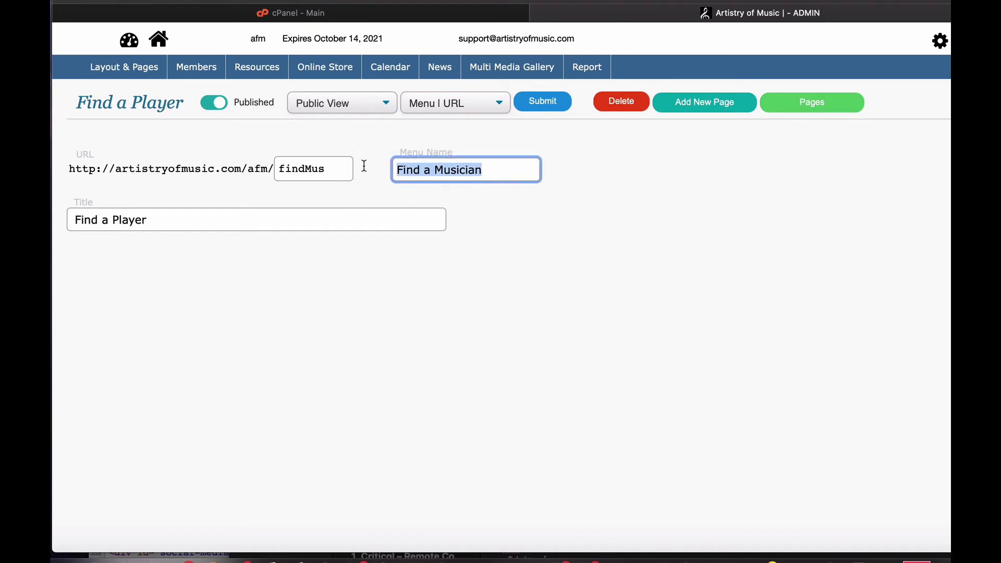
pyautogui.write('Find a Player')
pyautogui.click(542, 101)
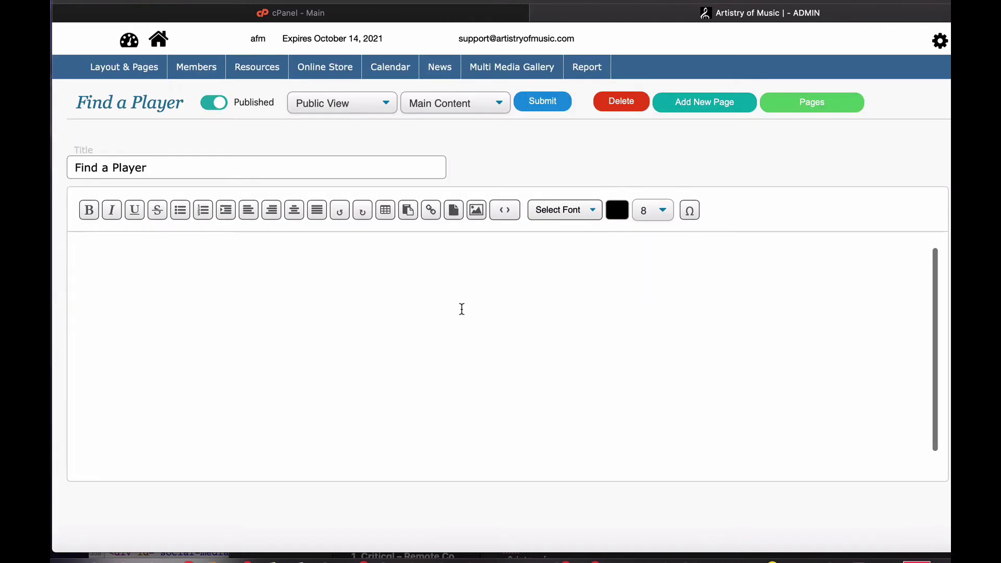
pyautogui.click(300, 260)
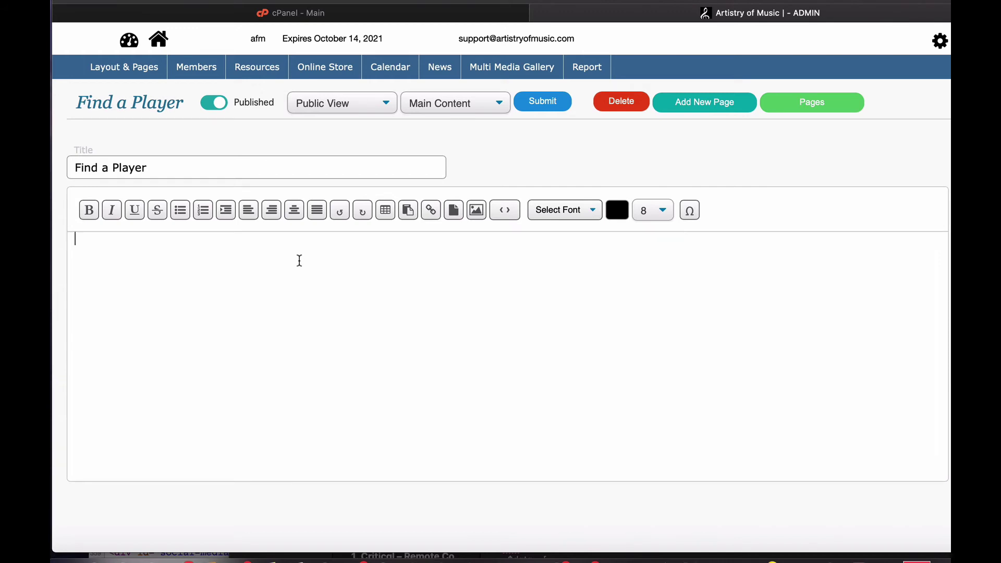
pyautogui.write('This is how to find a musician')
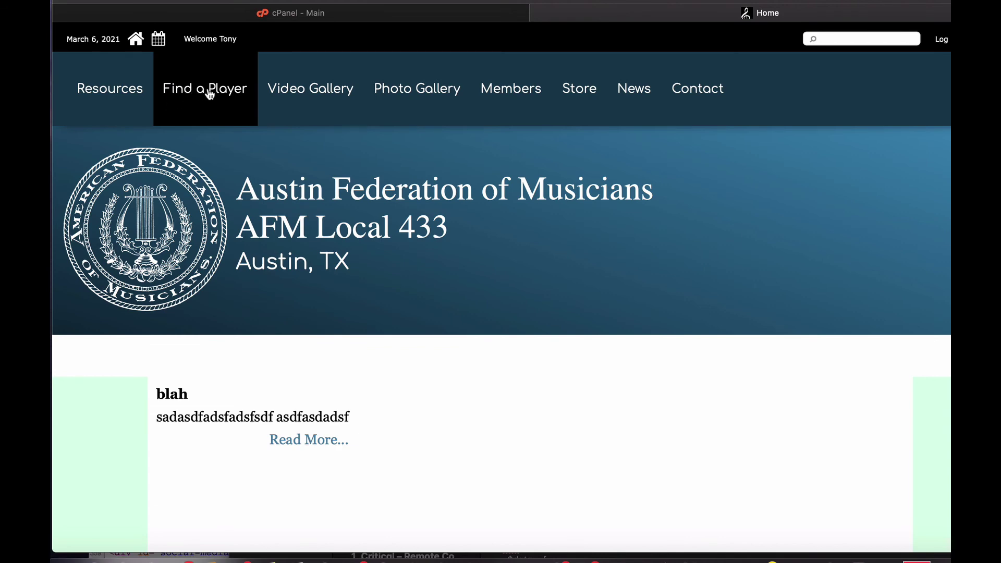
# Open the Find a Player page on the public site and search for members with status Teacher and instrument Percussion.
pyautogui.click(210, 94)
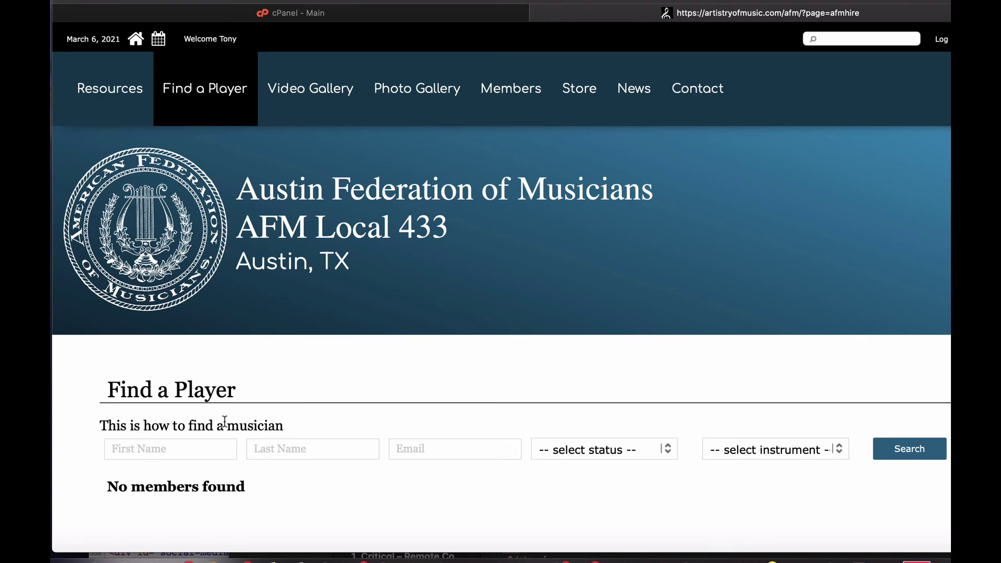
pyautogui.scroll(-3, 428, 359)
pyautogui.click(599, 309)
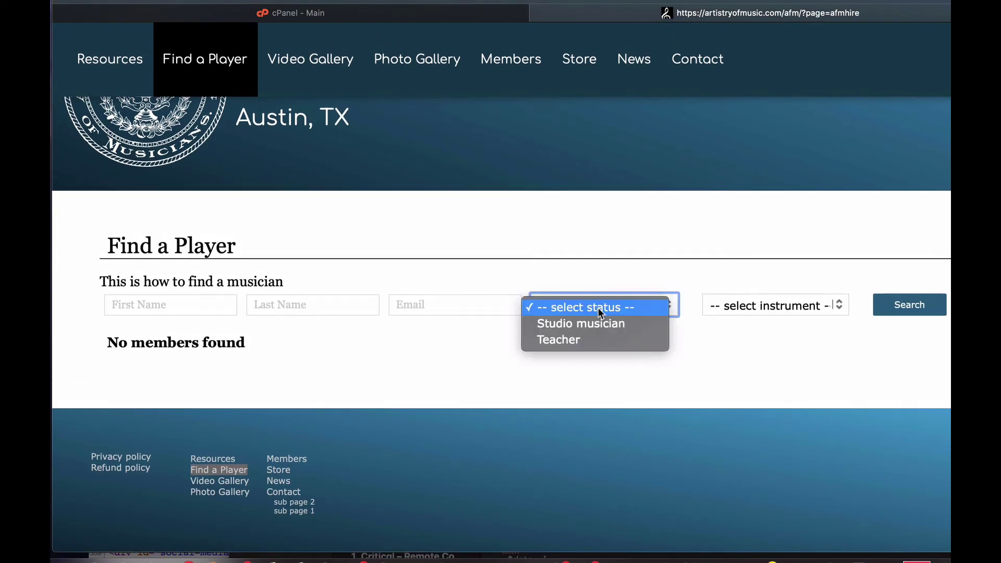
pyautogui.click(595, 340)
pyautogui.click(748, 311)
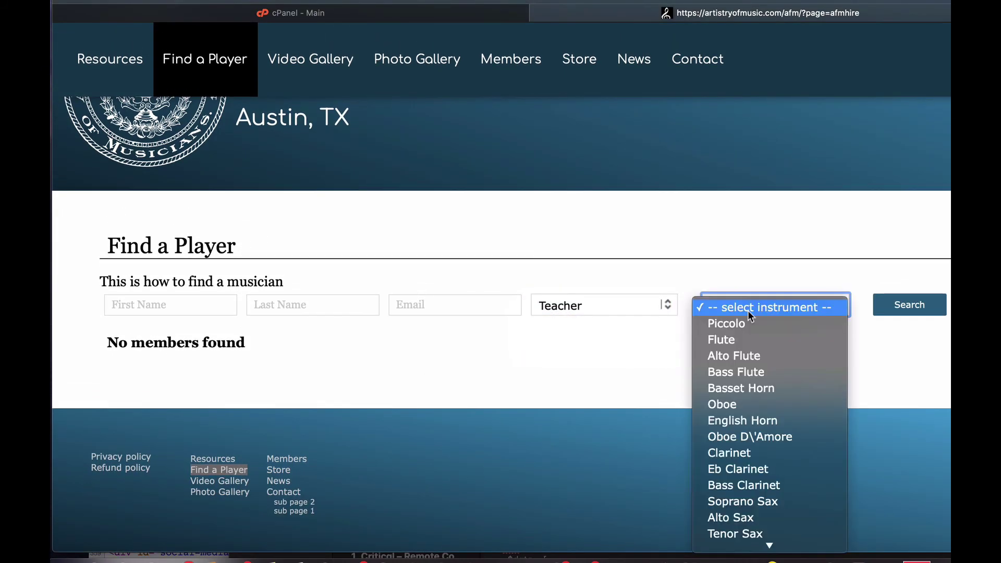
pyautogui.press('Return')
pyautogui.click(884, 303)
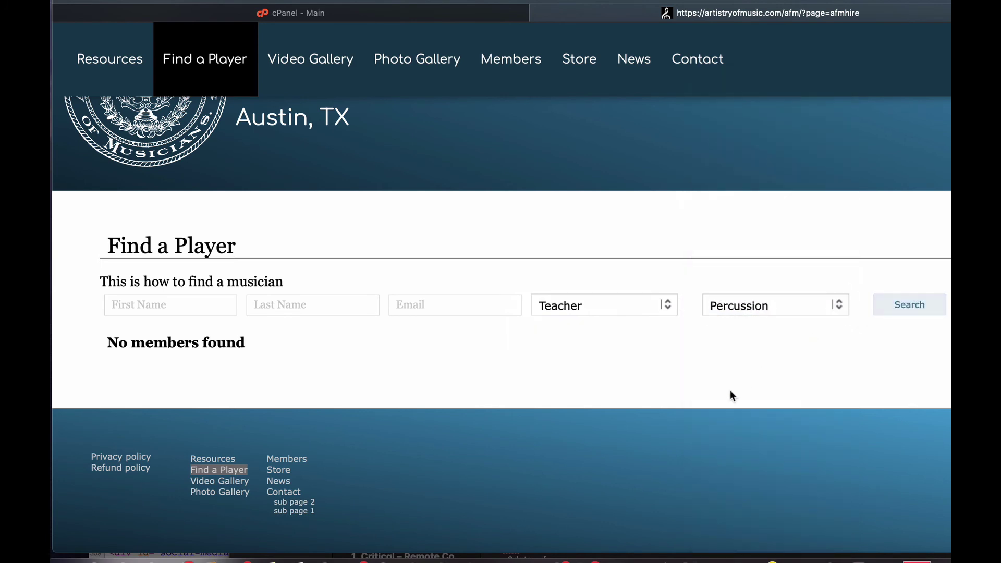
# Open the found member's public profile and examine the photo and contact details.
pyautogui.scroll(-3, 504, 399)
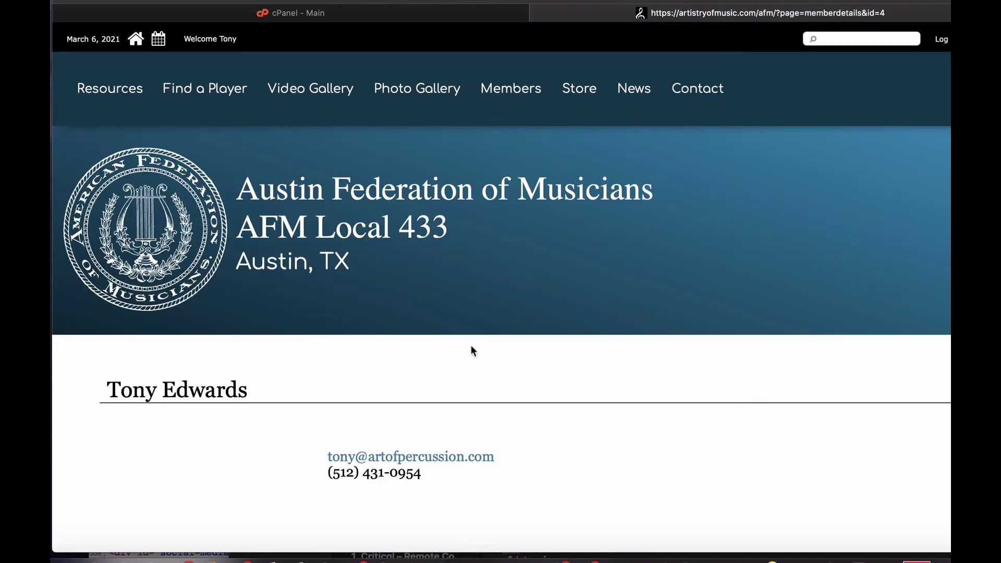
pyautogui.scroll(-6, 471, 349)
pyautogui.scroll(2, 389, 238)
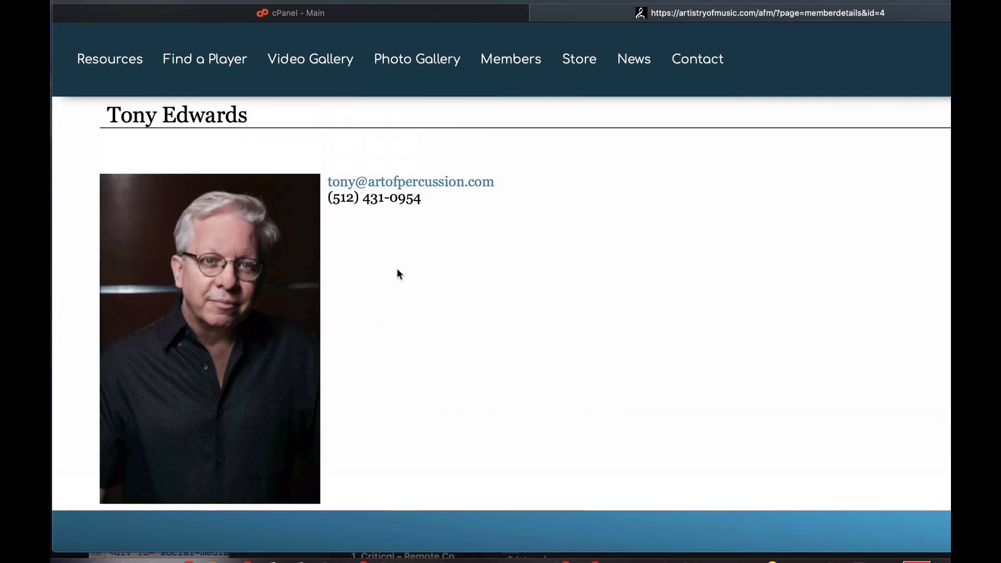
pyautogui.scroll(6, 419, 285)
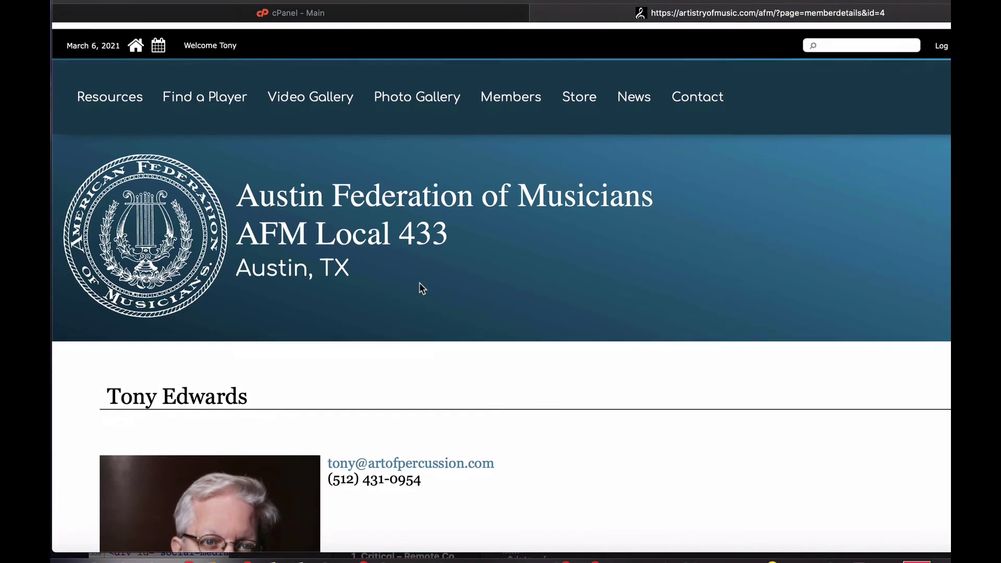
pyautogui.scroll(-5, 490, 348)
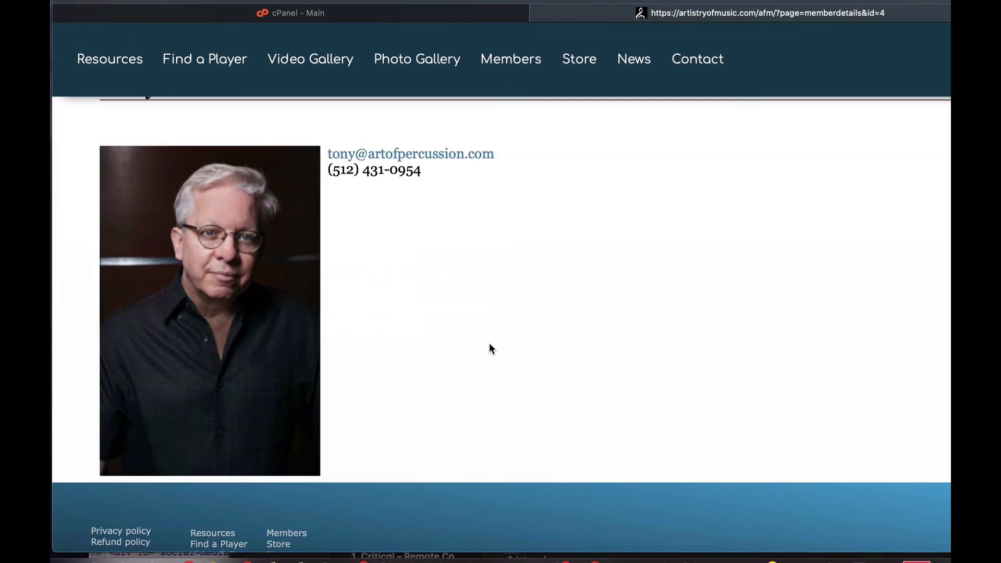
pyautogui.scroll(5, 496, 313)
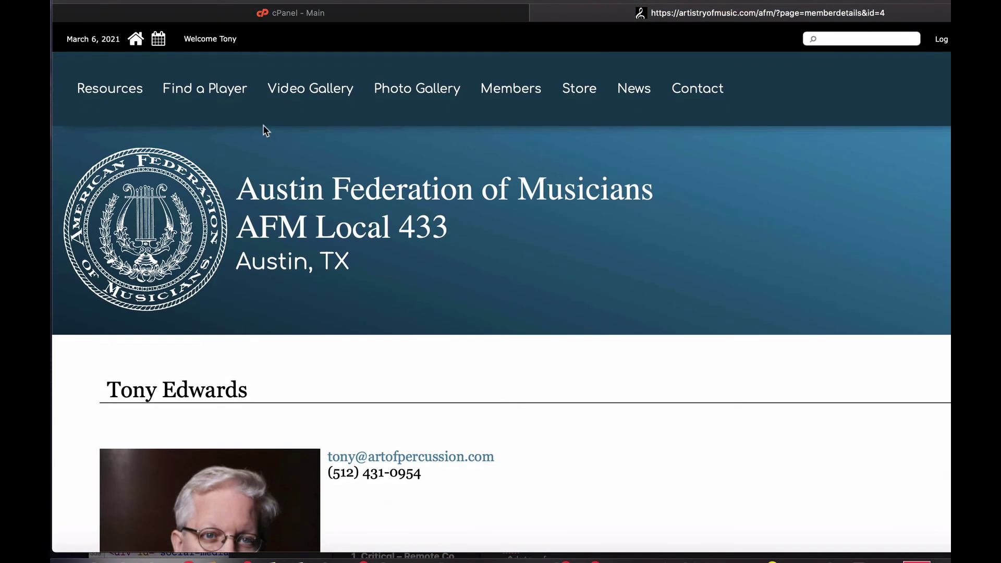
# Open the logged-in member's own account, enter "asfdasasdfasd asdfasdf" and "asdfasdfdsf" as separate biography paragraphs, and update the account.
pyautogui.moveTo(201, 46)
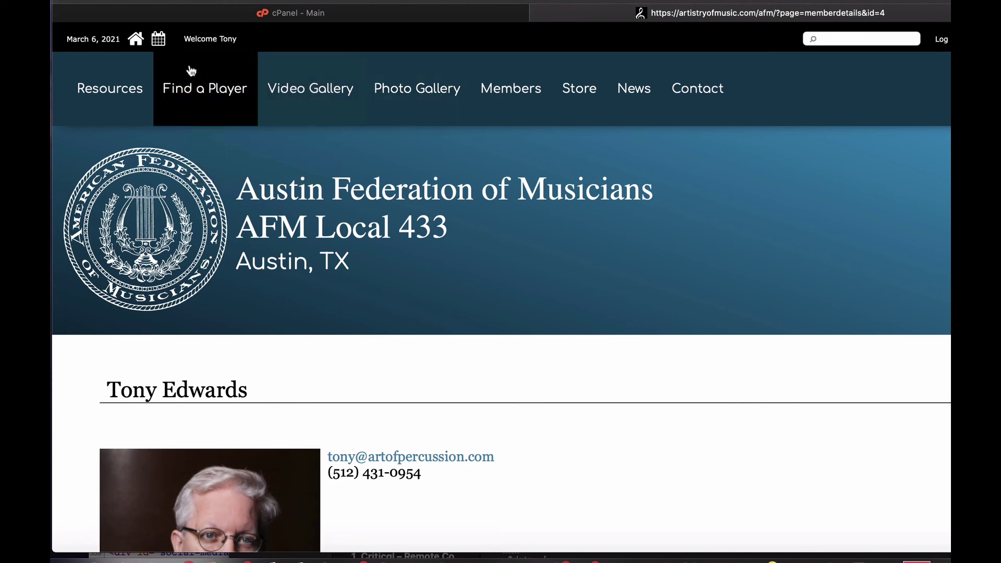
pyautogui.click(207, 95)
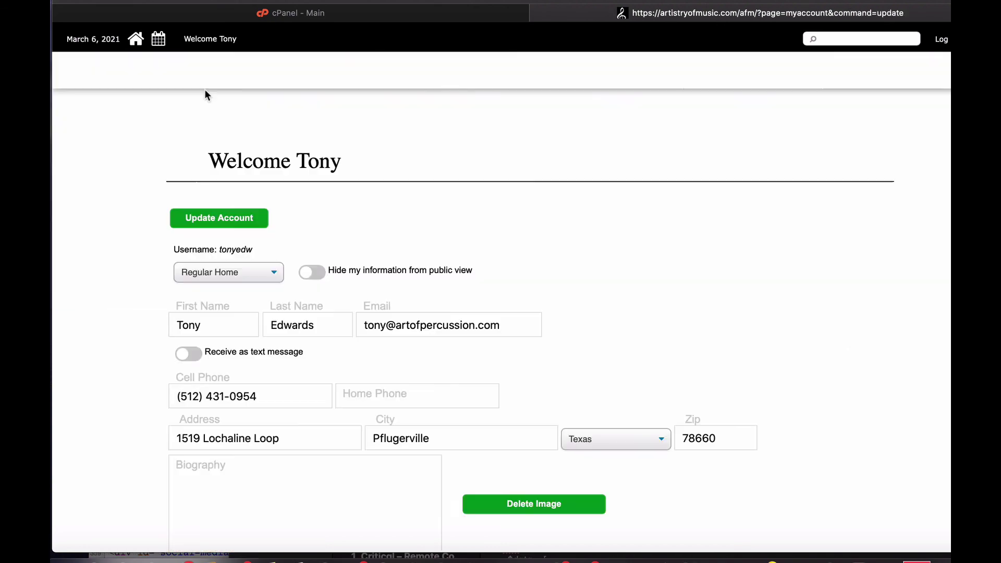
pyautogui.scroll(-4, 493, 272)
pyautogui.click(297, 303)
pyautogui.write('asfdasdf')
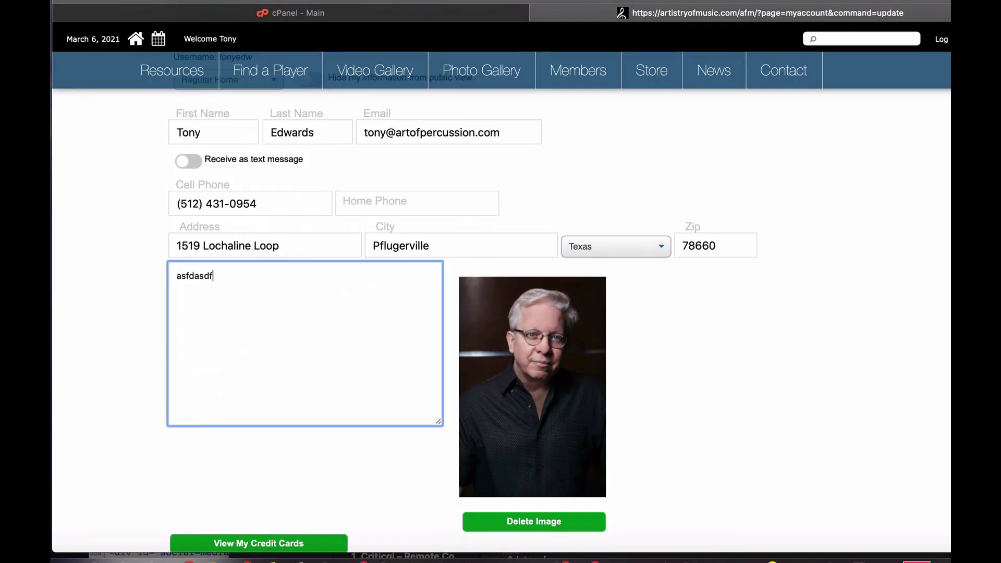
pyautogui.press('BackSpace')
pyautogui.press('BackSpace')
pyautogui.write('asdfasd asdfasdf')
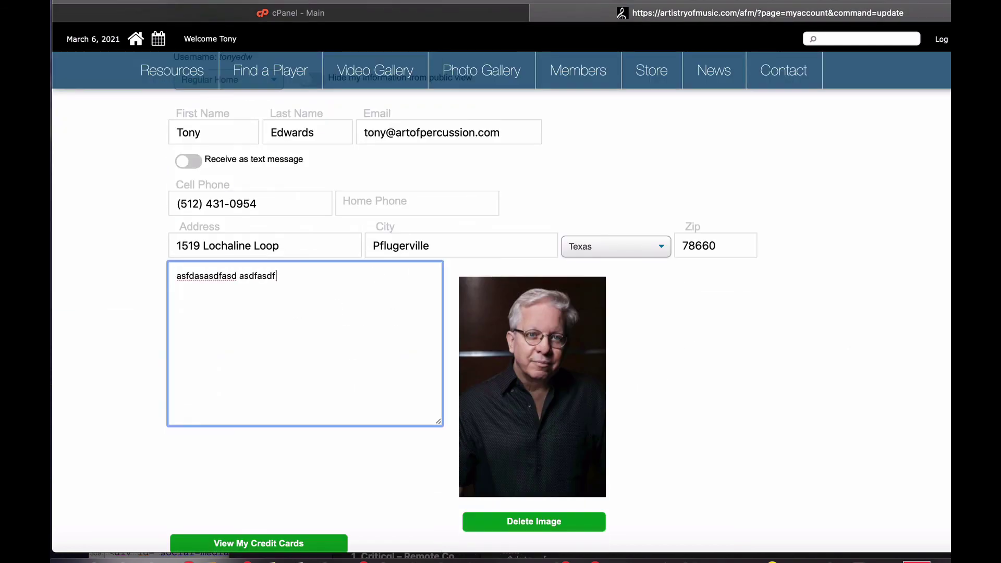
pyautogui.press('Return')
pyautogui.press('Return')
pyautogui.write('asdfasdfdsf')
pyautogui.scroll(4, 276, 280)
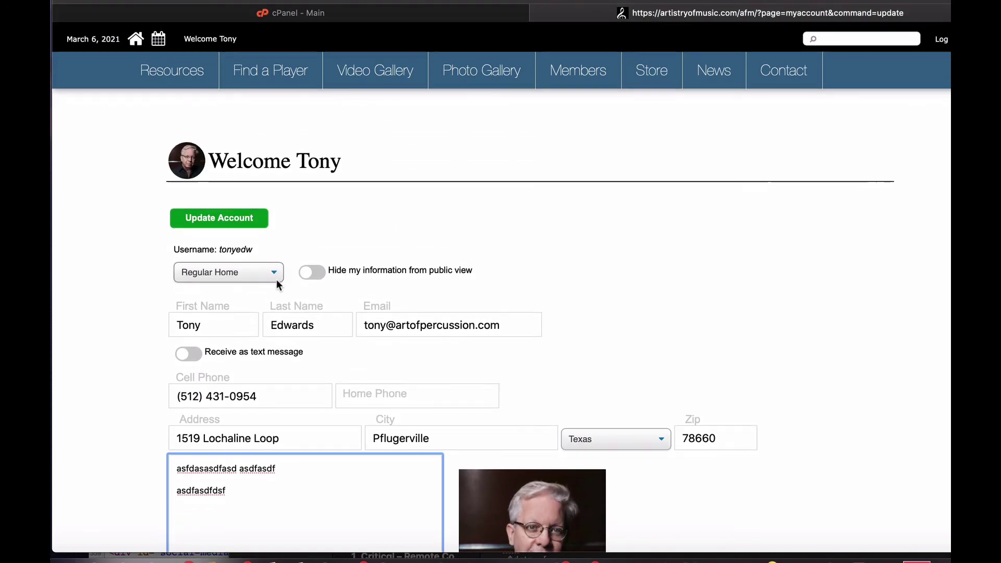
pyautogui.click(221, 224)
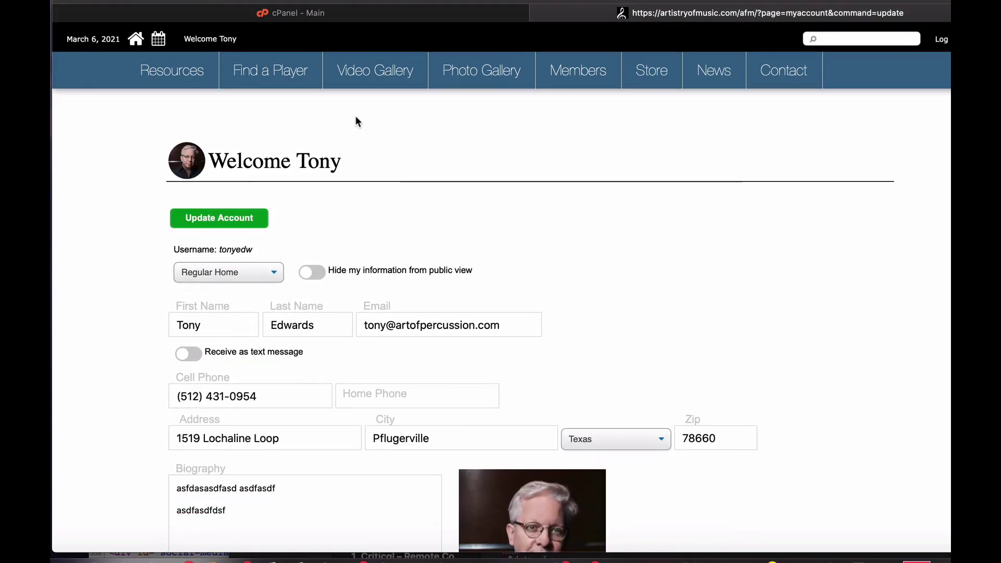
# Return to the Find a Player page and search by the first letters of the member's last name.
pyautogui.click(277, 78)
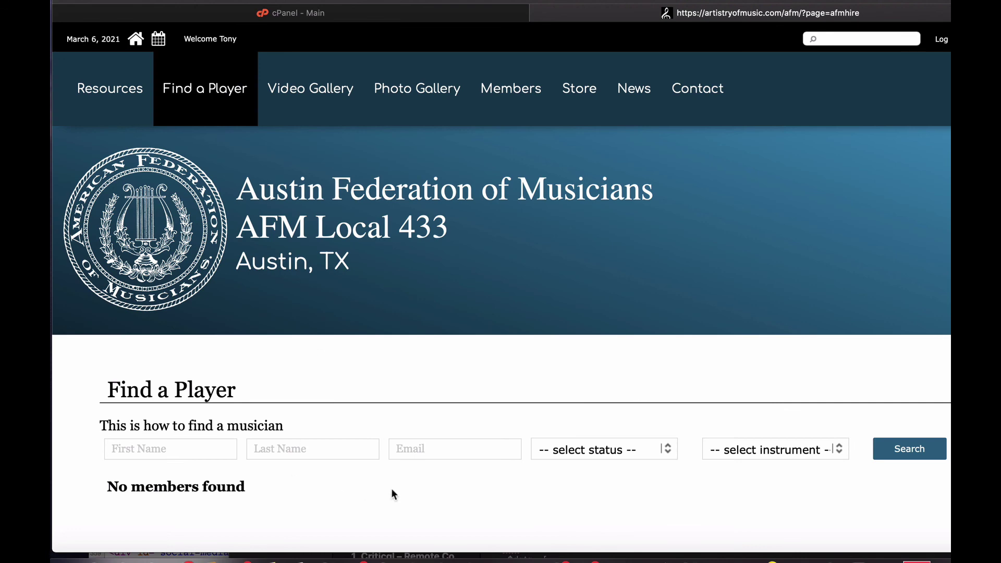
pyautogui.click(328, 454)
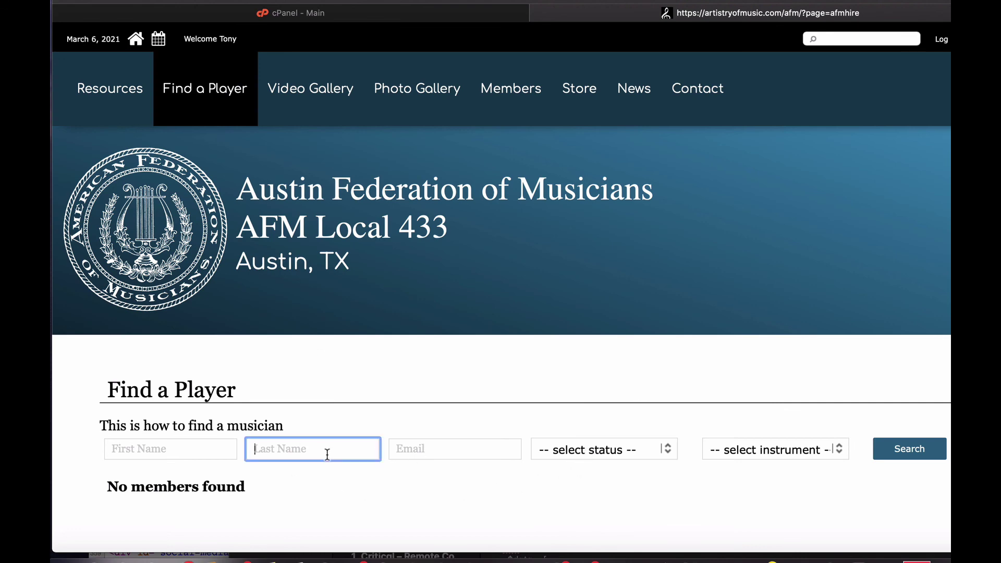
pyautogui.write('Edwar')
pyautogui.press('Return')
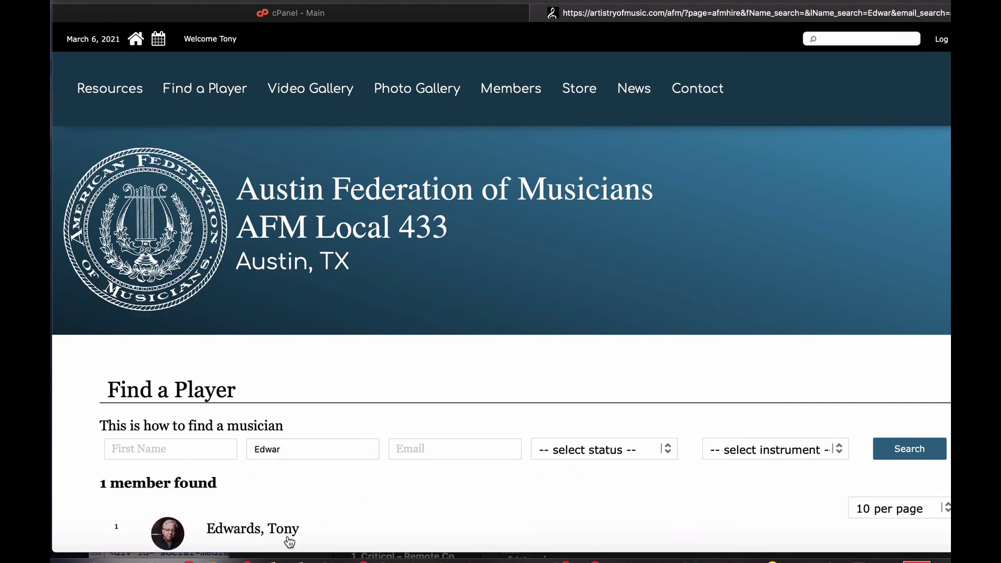
# Open the matching member's public profile and check the biography text shown with the photo and contact details.
pyautogui.click(282, 529)
pyautogui.scroll(-3, 475, 373)
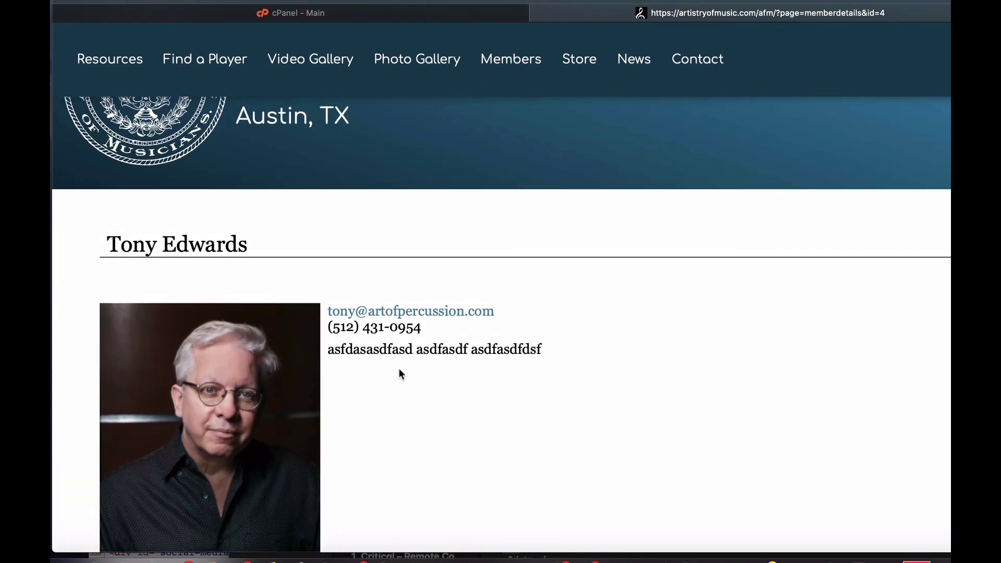
pyautogui.scroll(-3, 490, 408)
pyautogui.scroll(6, 490, 408)
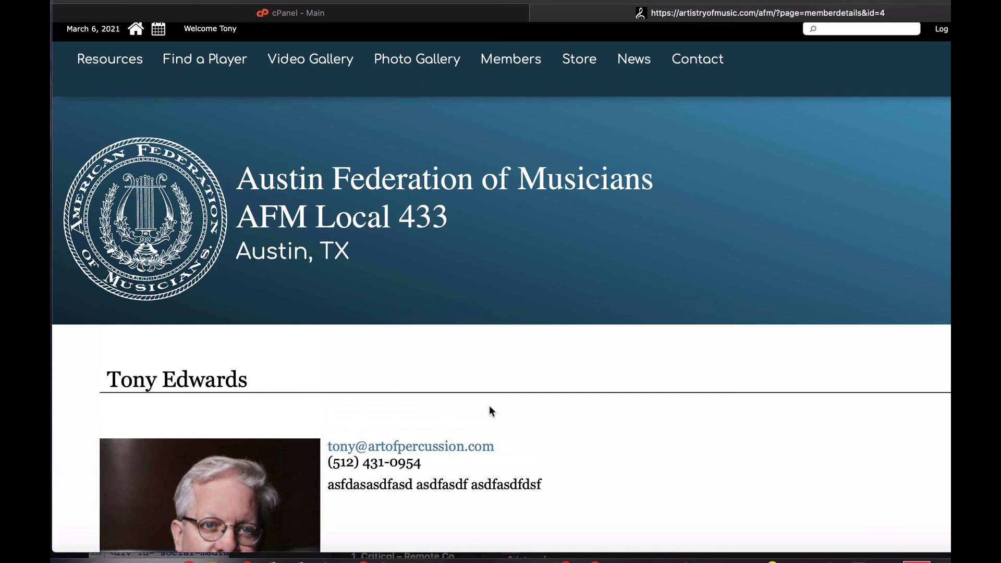